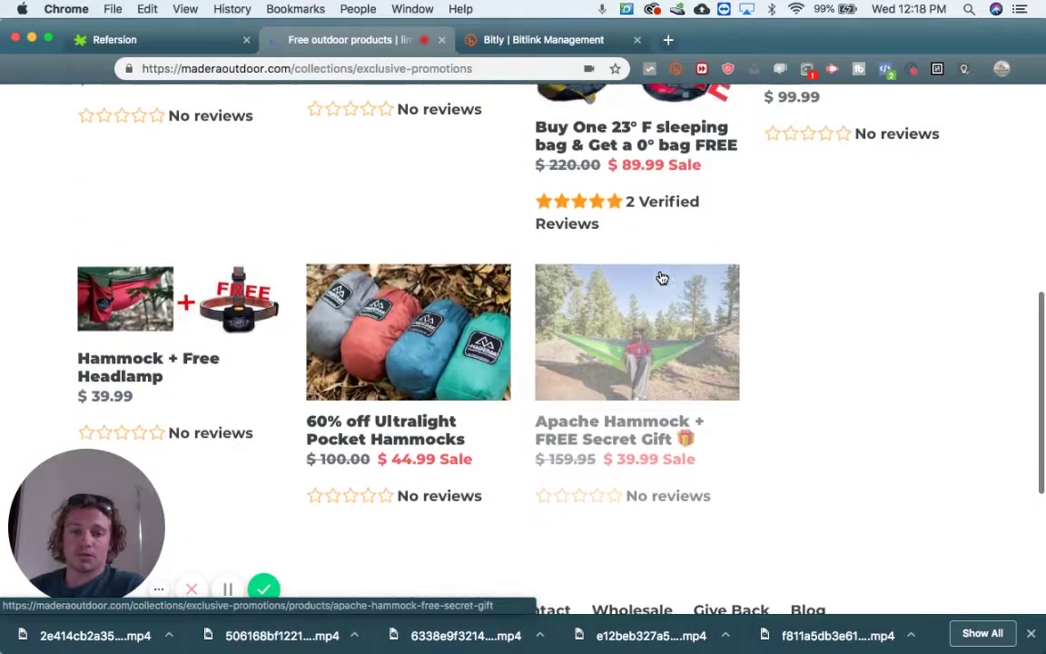
# Scroll back to the Limited Time Offers heading and right-click the Buy 1 Hammock Get 2 FREE product.
pyautogui.scroll(7, 662, 278)
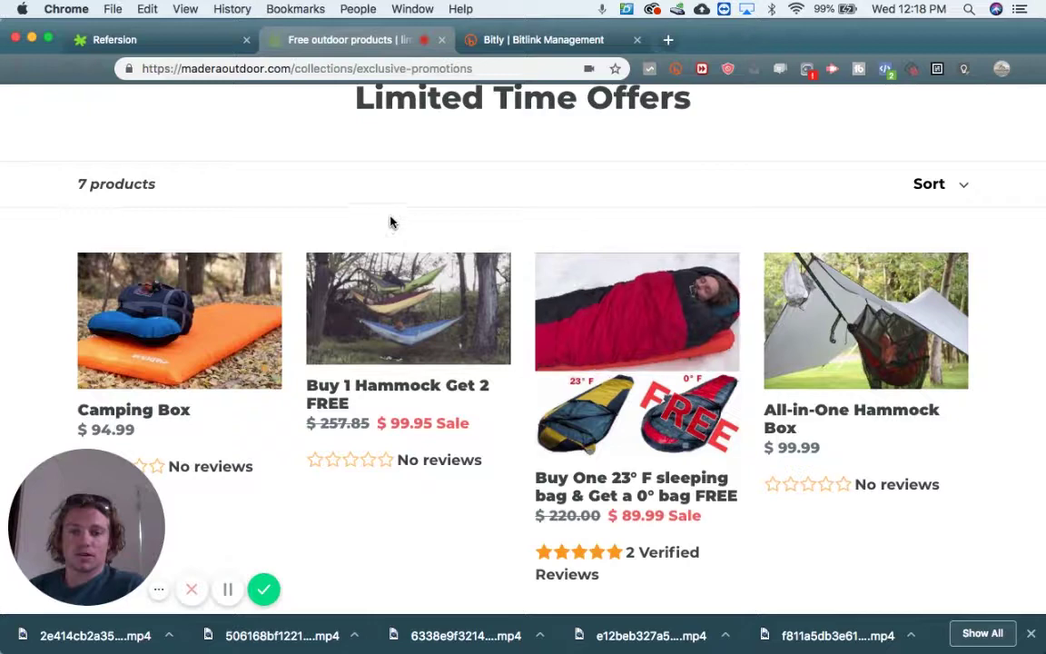
pyautogui.scroll(-1, 392, 218)
pyautogui.scroll(2, 390, 217)
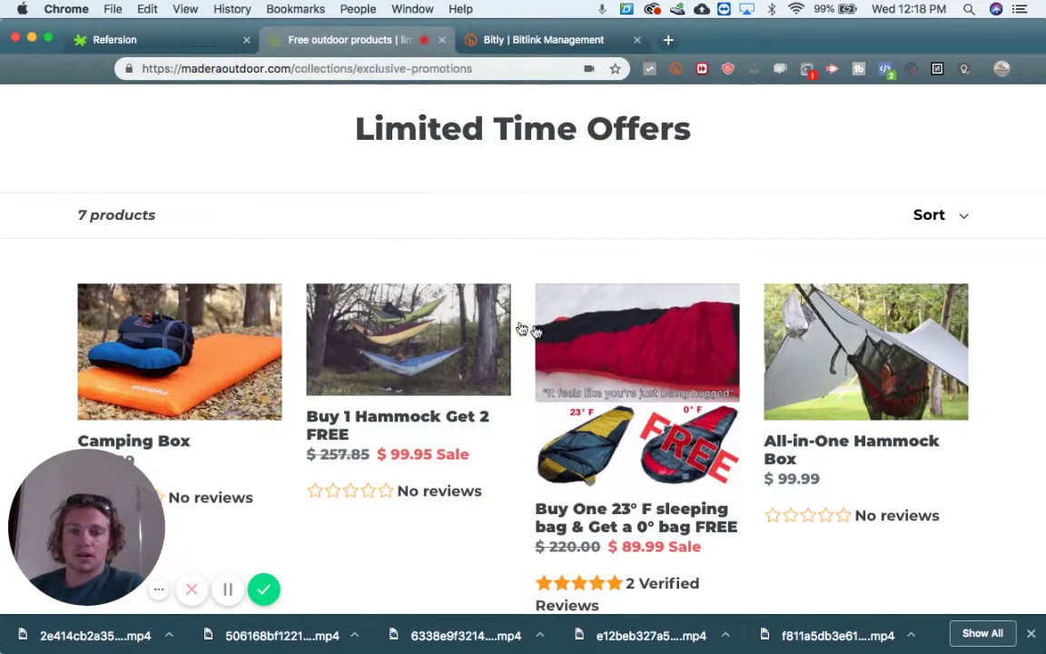
pyautogui.scroll(-2, 612, 355)
pyautogui.rightClick(430, 289)
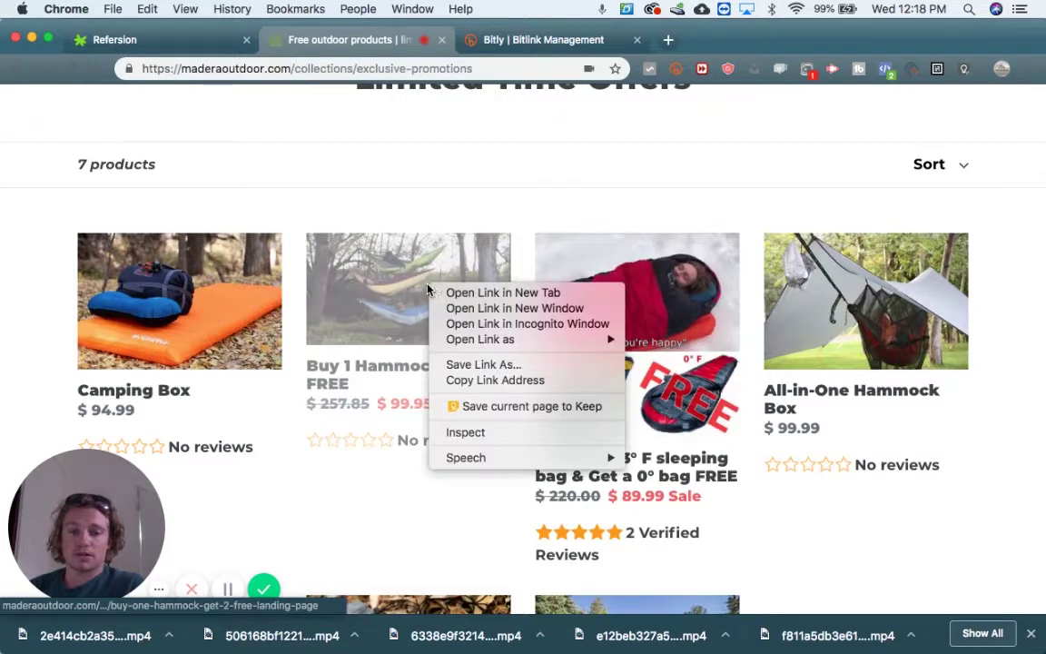
# Open the Buy 1 Hammock Get 2 FREE product in a new tab and copy the collection page address.
pyautogui.click(465, 290)
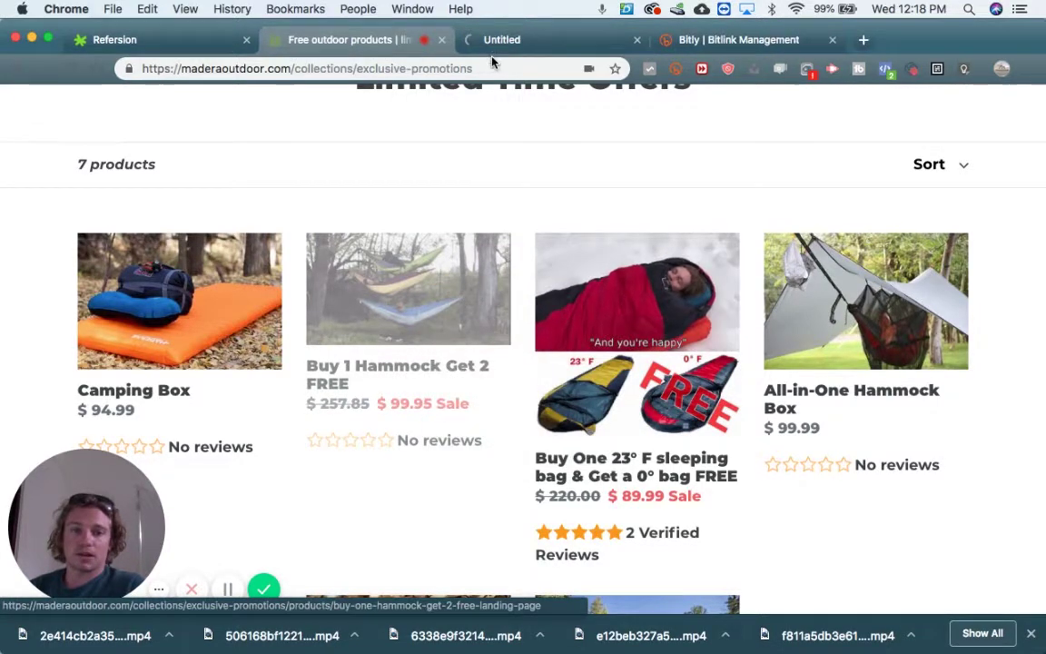
pyautogui.click(509, 39)
pyautogui.click(371, 45)
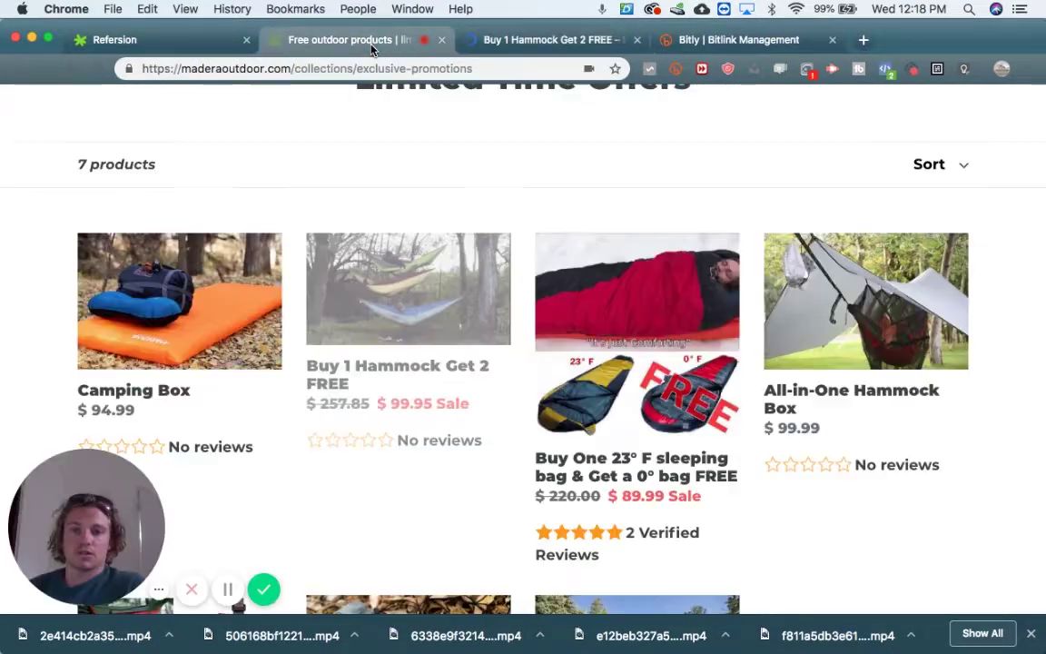
pyautogui.click(345, 69)
pyautogui.rightClick(345, 69)
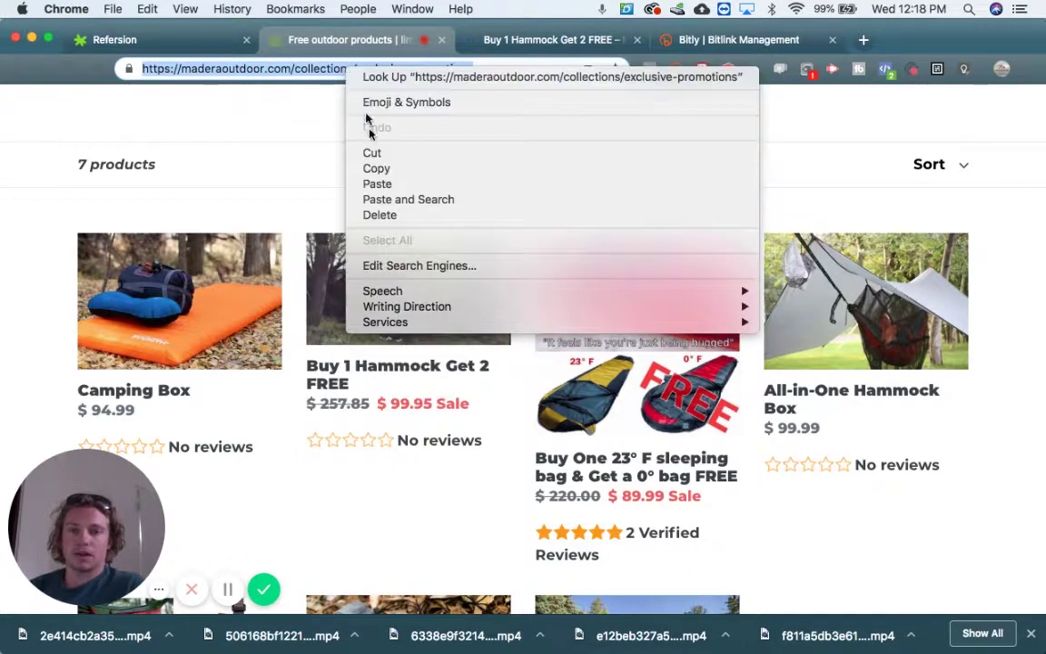
pyautogui.click(373, 168)
# Open the On Sale collection and copy the Limited Time Offers page address.
pyautogui.scroll(5, 289, 171)
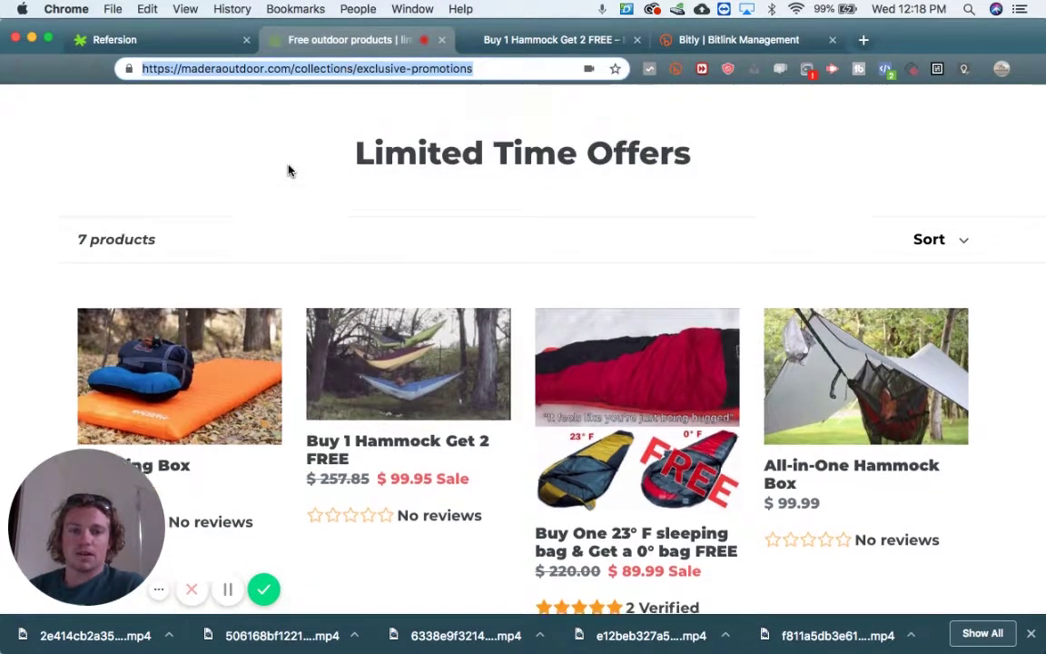
pyautogui.scroll(-5, 289, 170)
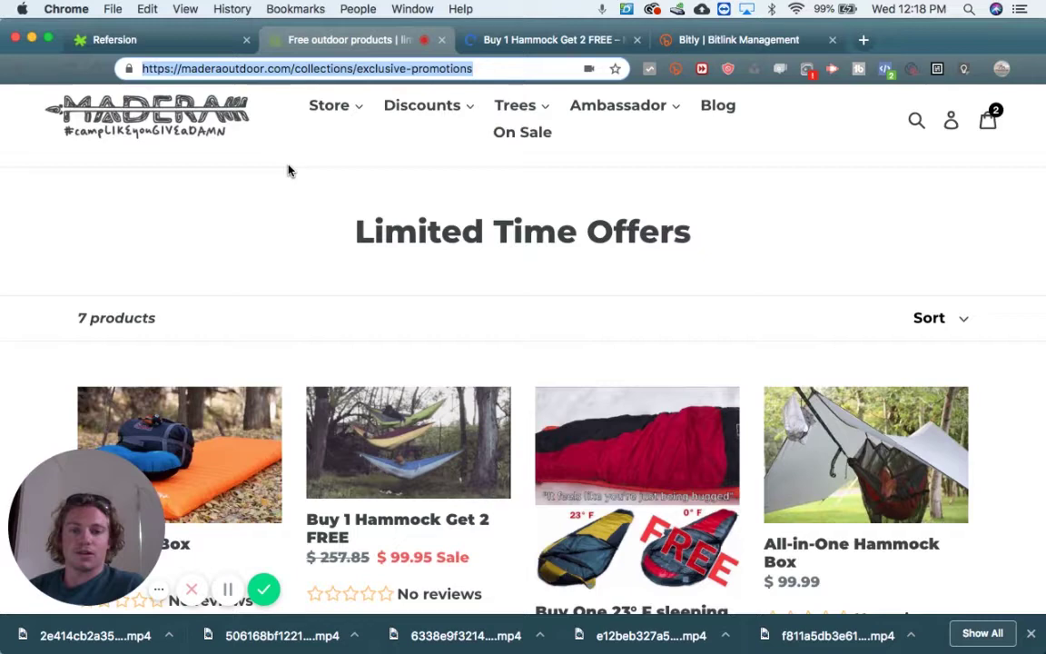
pyautogui.scroll(5, 289, 170)
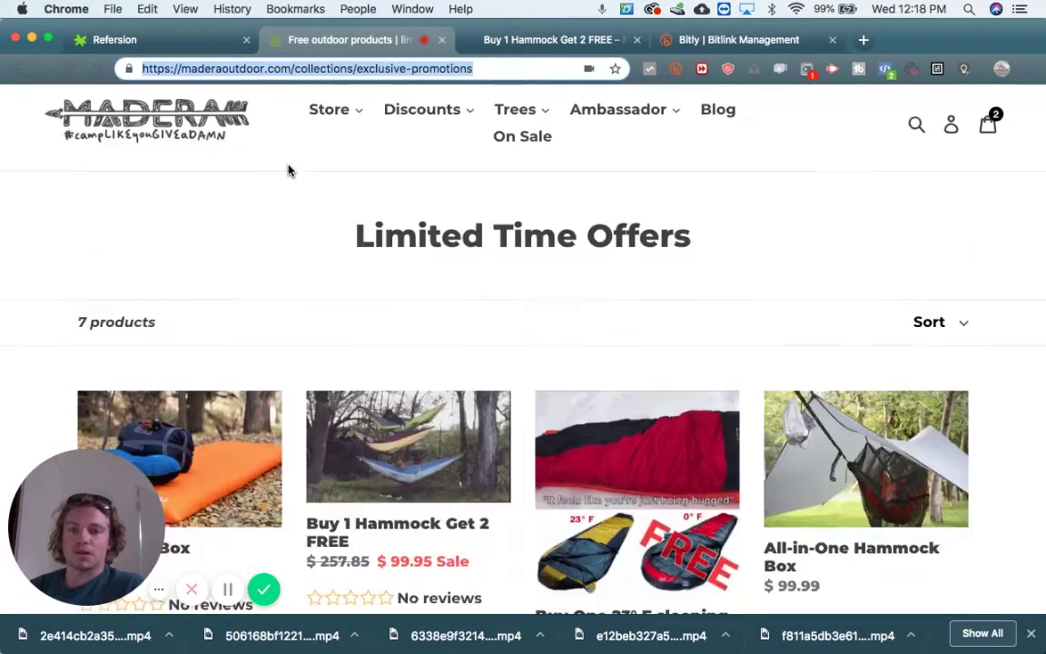
pyautogui.click(508, 181)
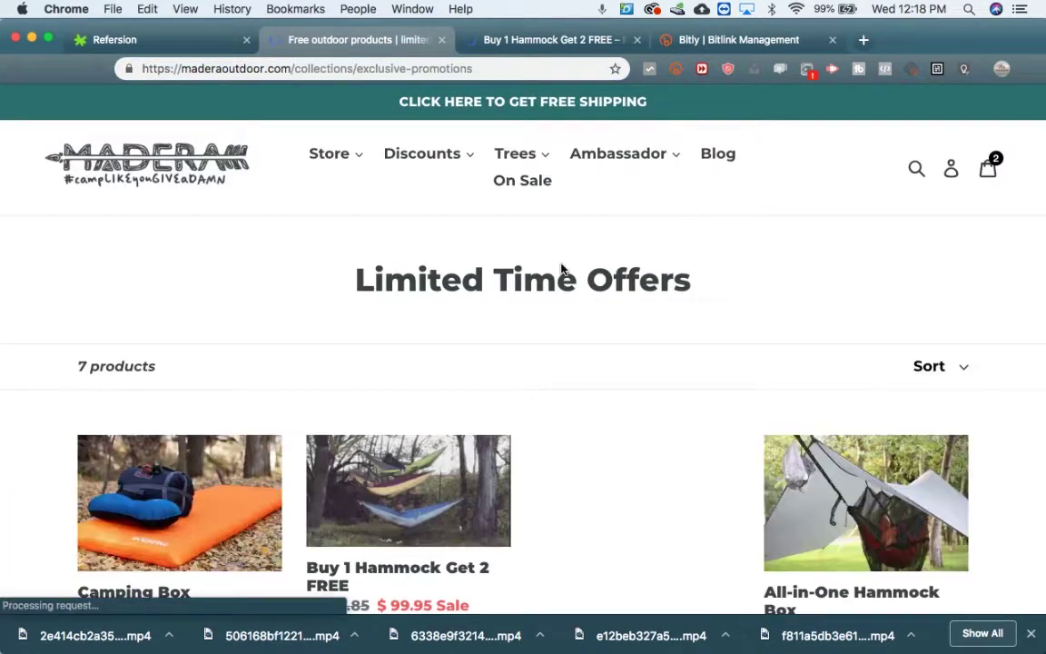
pyautogui.click(325, 70)
pyautogui.rightClick(325, 70)
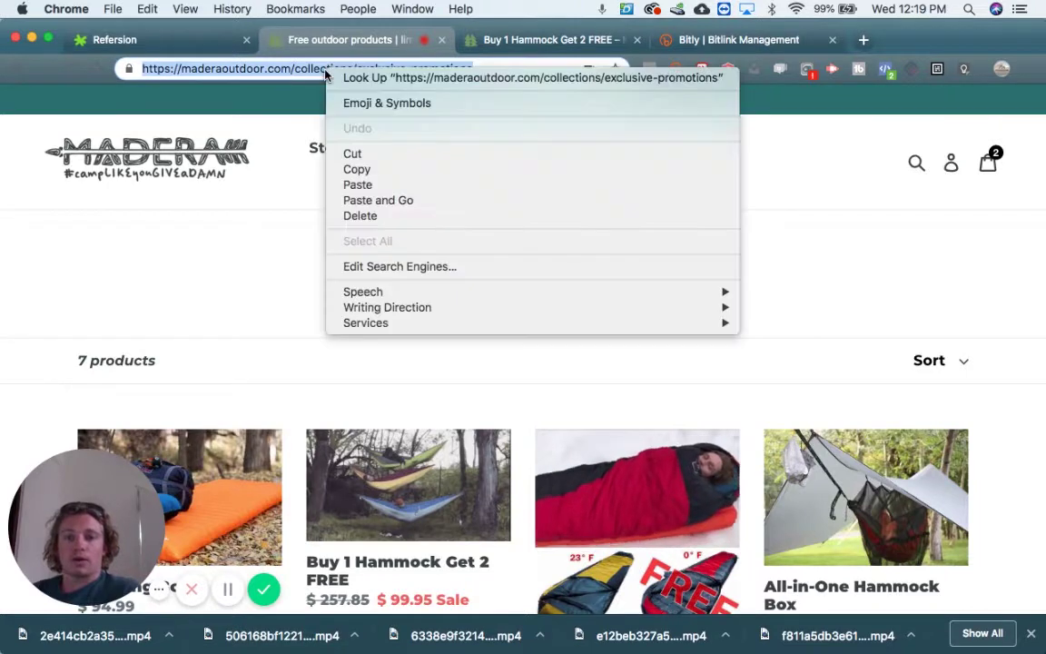
pyautogui.click(353, 170)
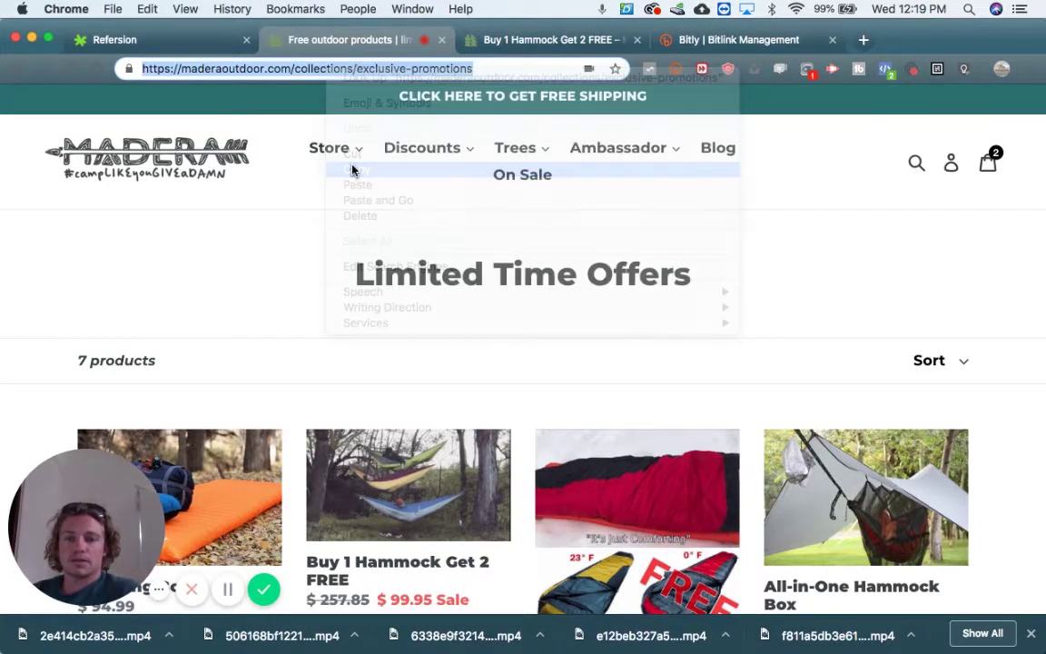
pyautogui.click(175, 43)
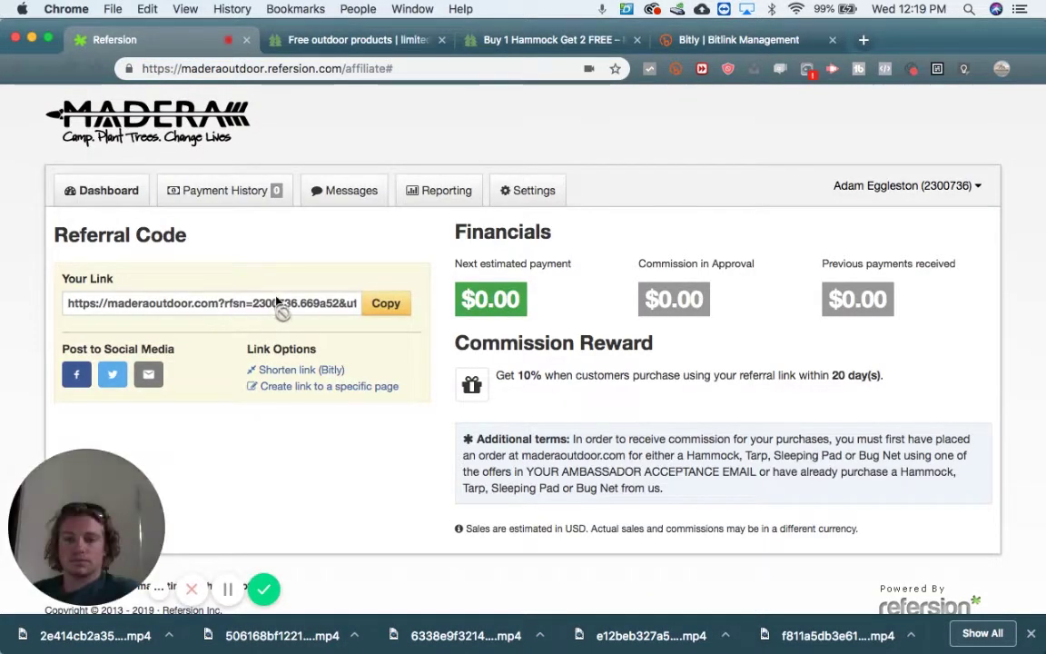
# Create a Refersion custom link whose destination is the pasted Limited Time Offers collection URL.
pyautogui.click(282, 388)
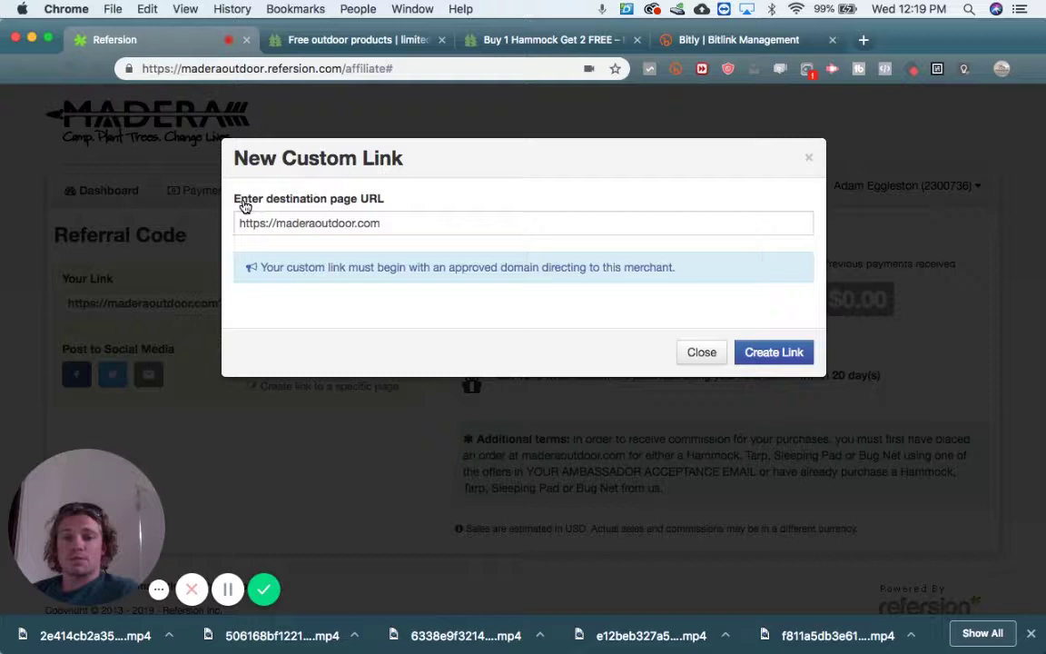
pyautogui.doubleClick(323, 229)
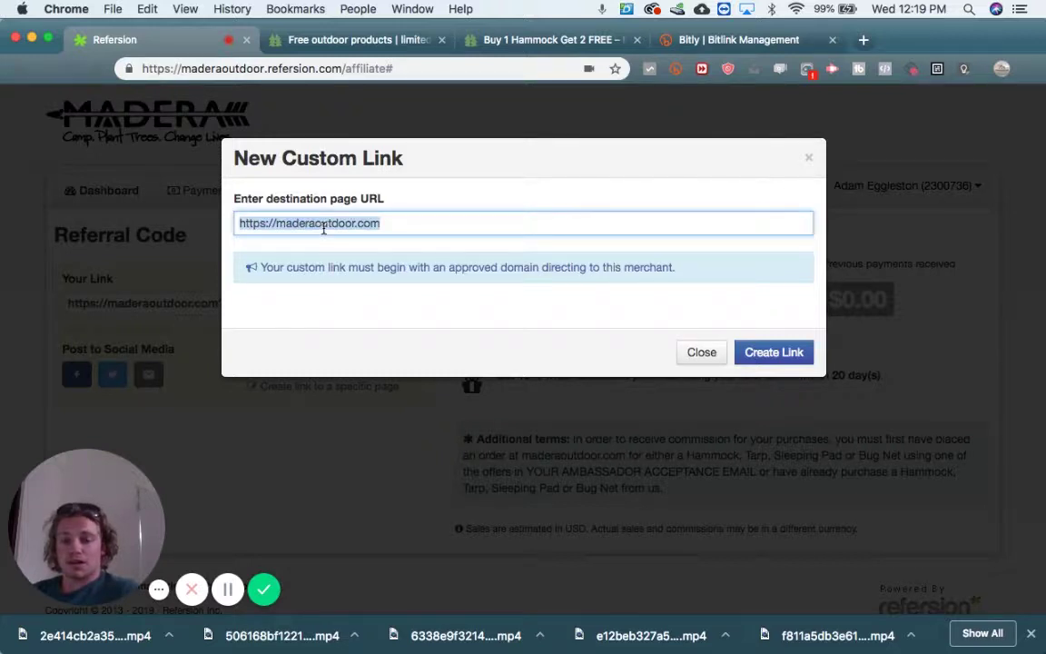
pyautogui.press('super+v')
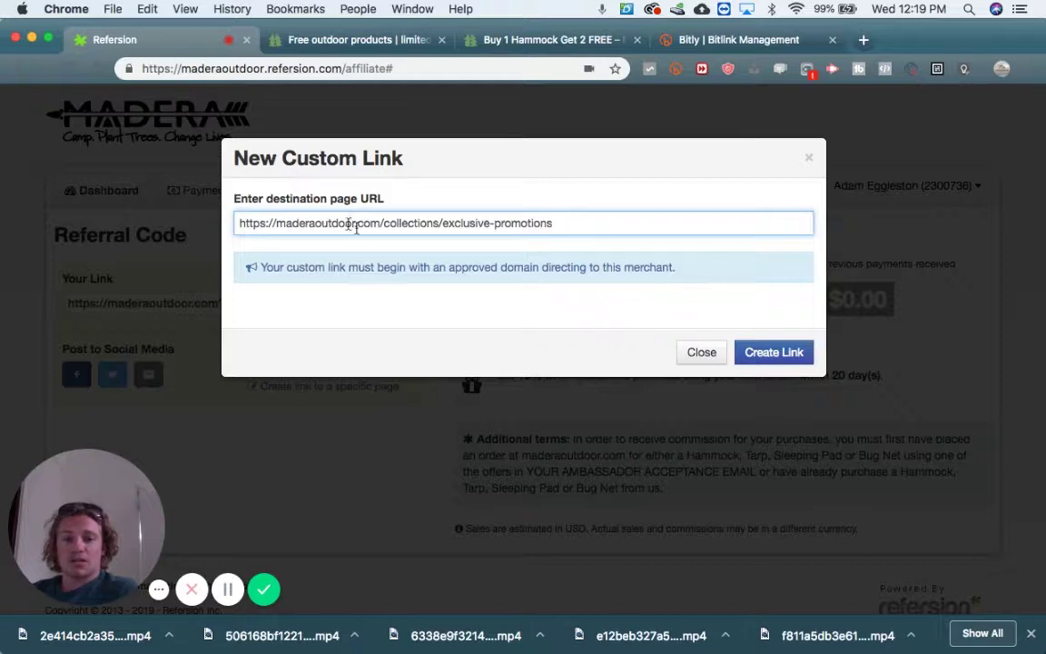
pyautogui.click(385, 32)
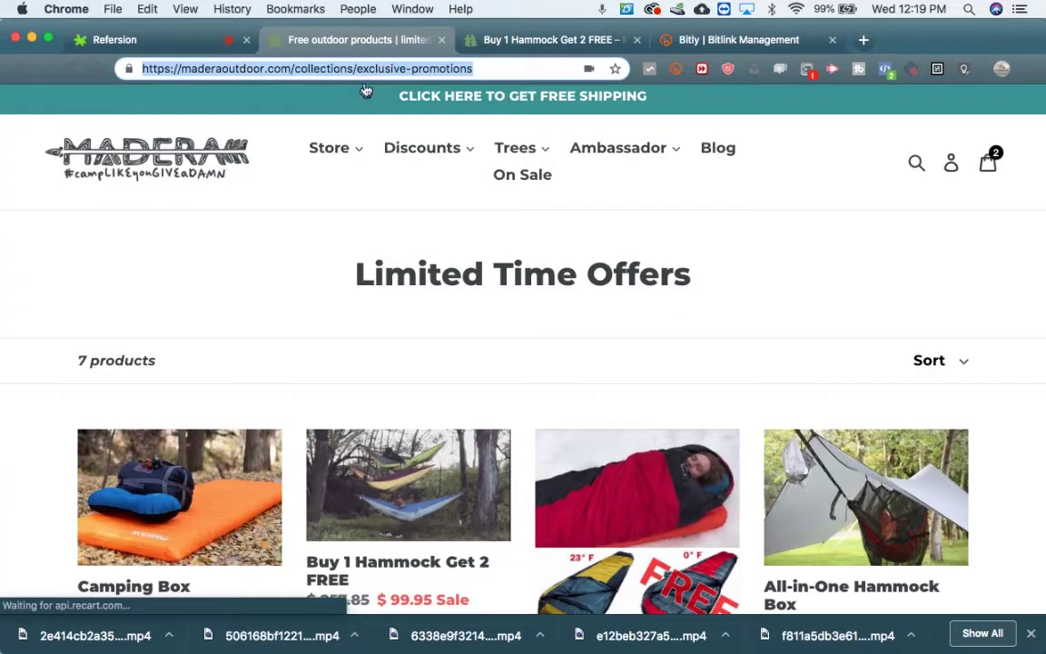
pyautogui.click(182, 38)
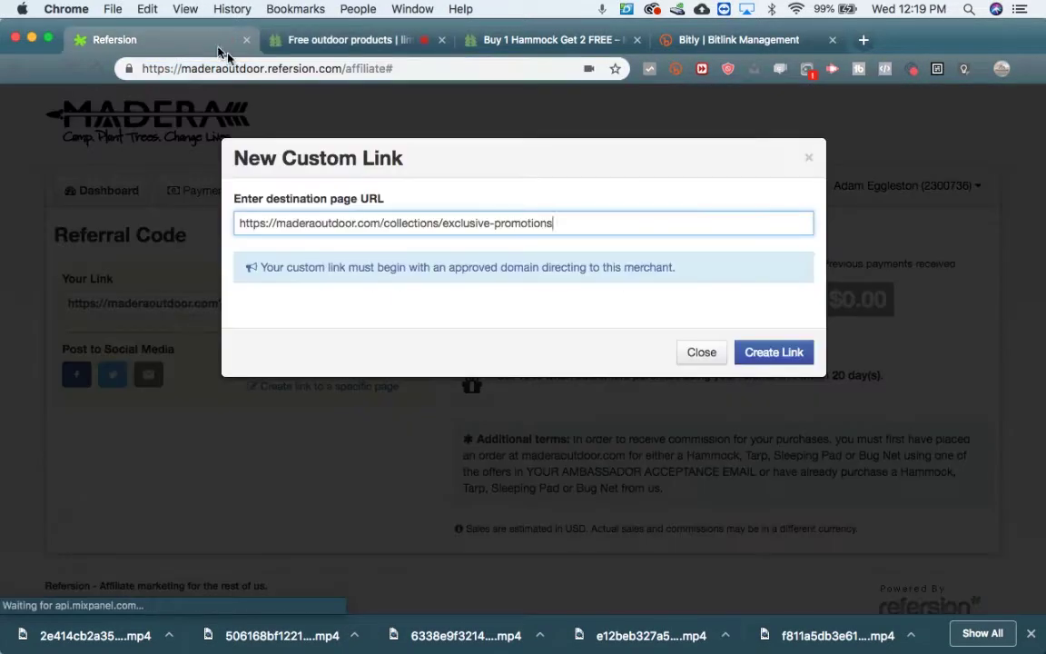
pyautogui.click(768, 360)
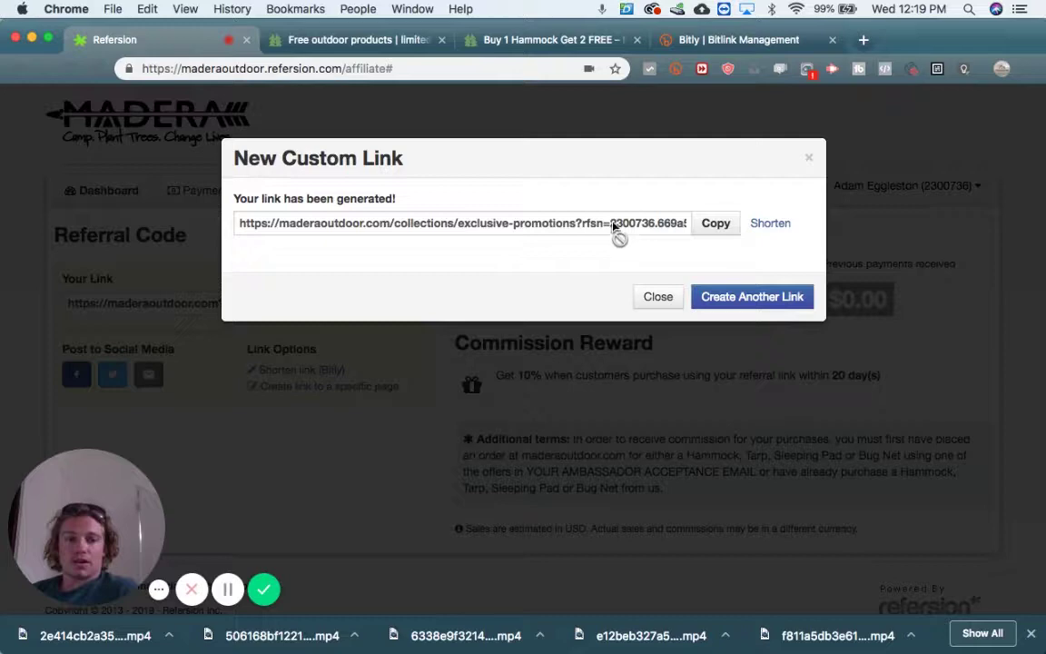
# Copy the generated affiliate link and load it in a new browser tab.
pyautogui.click(713, 223)
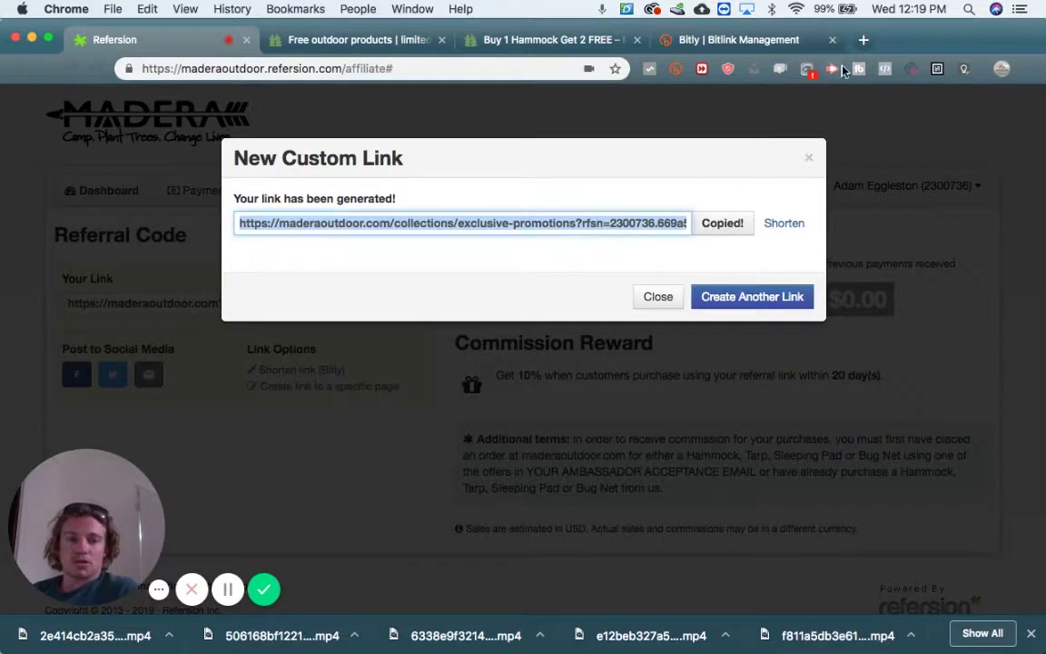
pyautogui.click(862, 40)
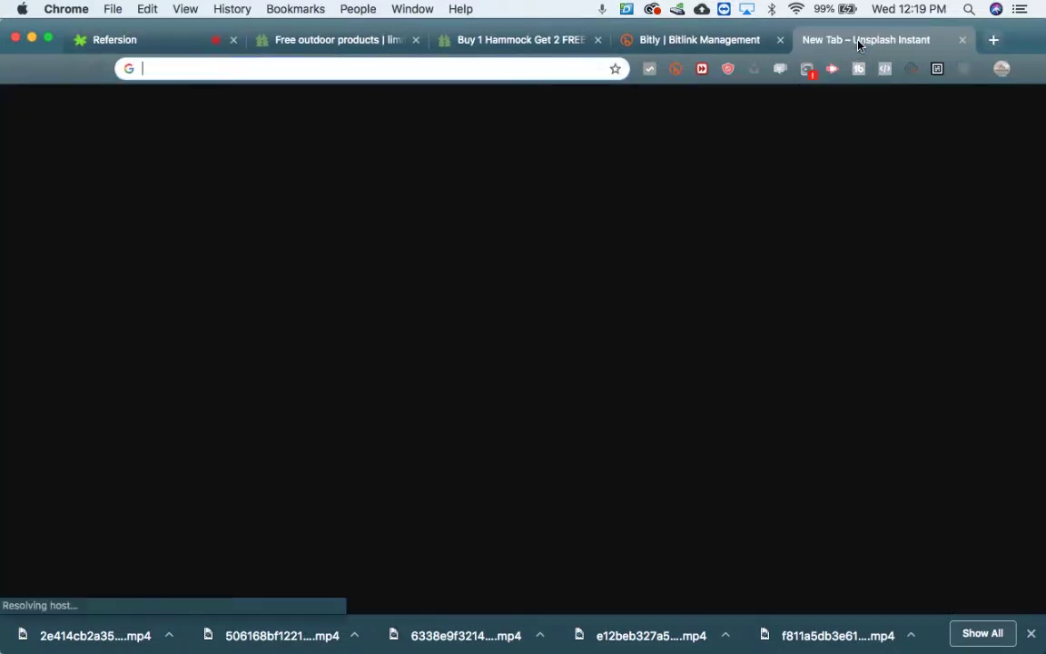
pyautogui.press('super+v')
pyautogui.press('Return')
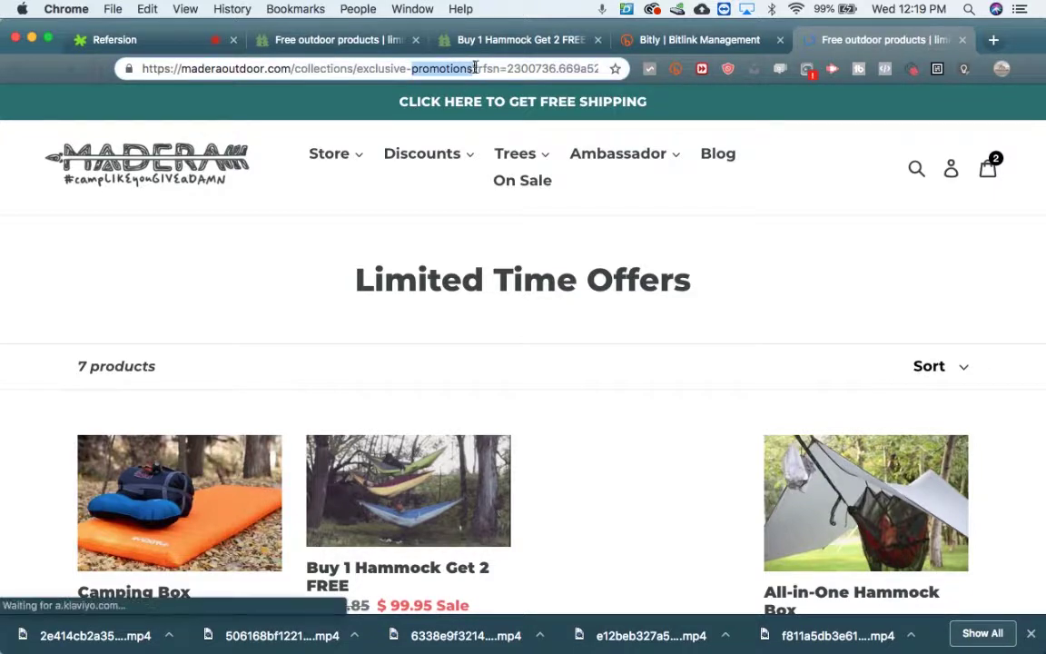
# Inspect the utm_source=refersion, utm_medium=affiliate URL and scroll through the product grid.
pyautogui.click(531, 69)
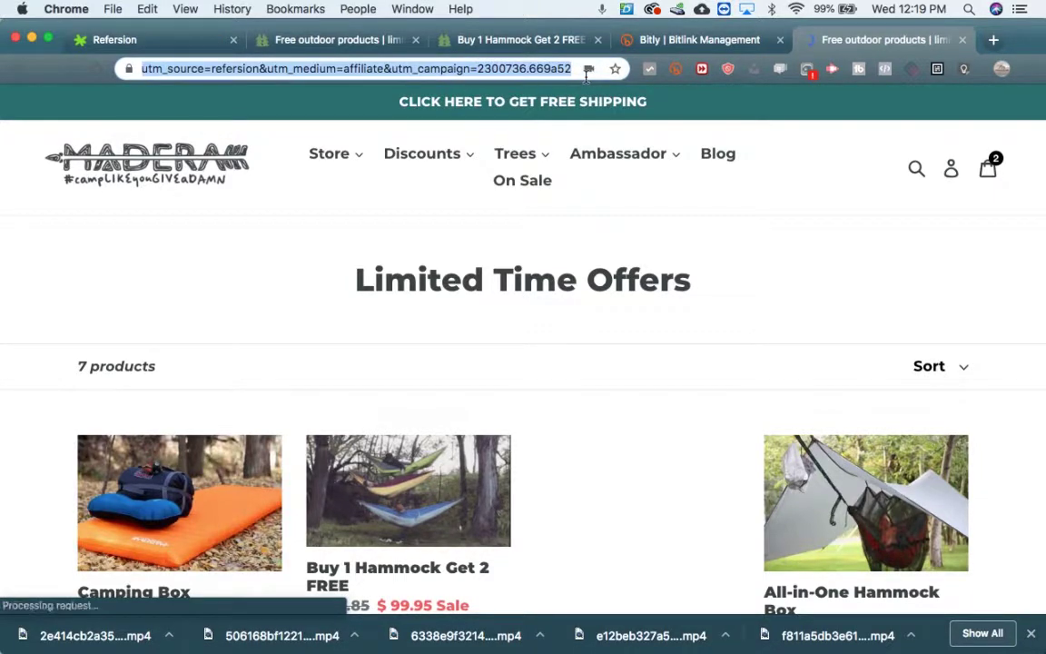
pyautogui.click(529, 69)
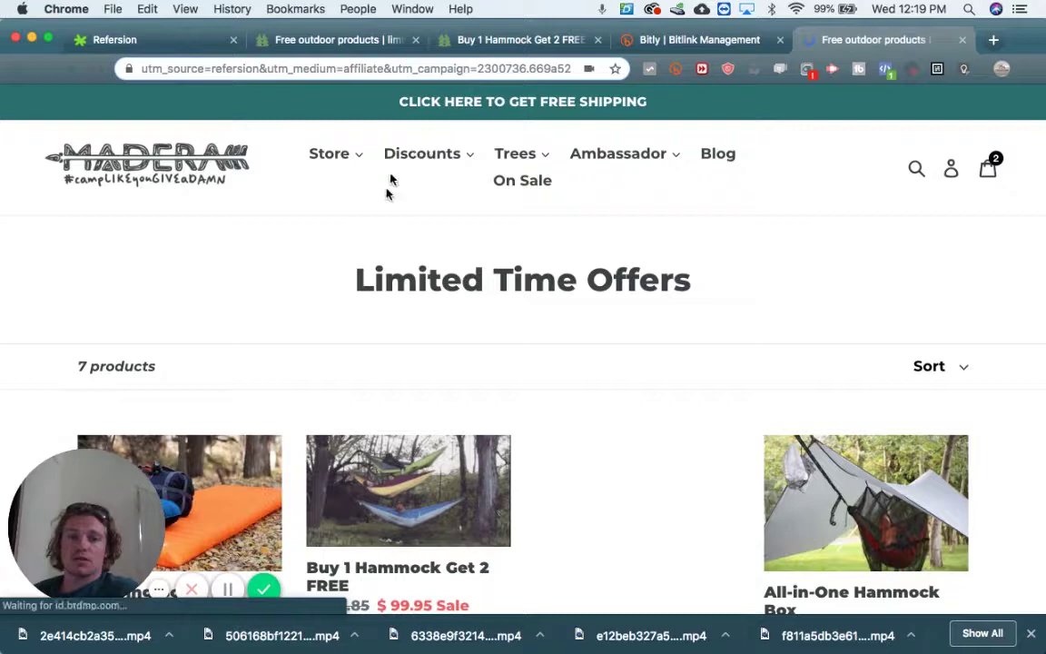
pyautogui.scroll(-3, 390, 304)
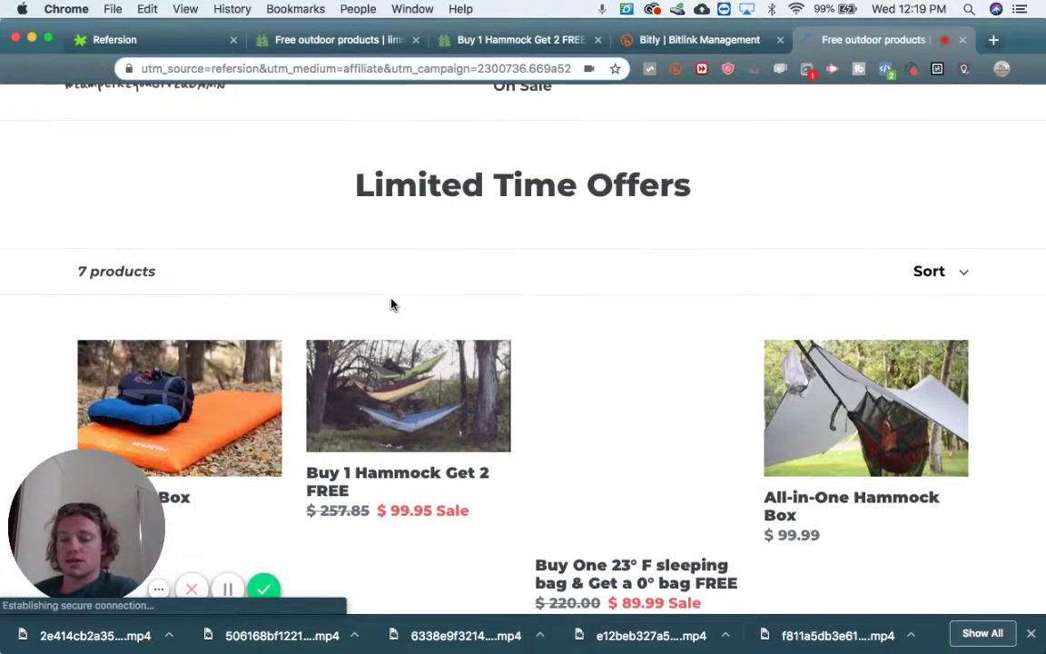
pyautogui.scroll(-5, 391, 304)
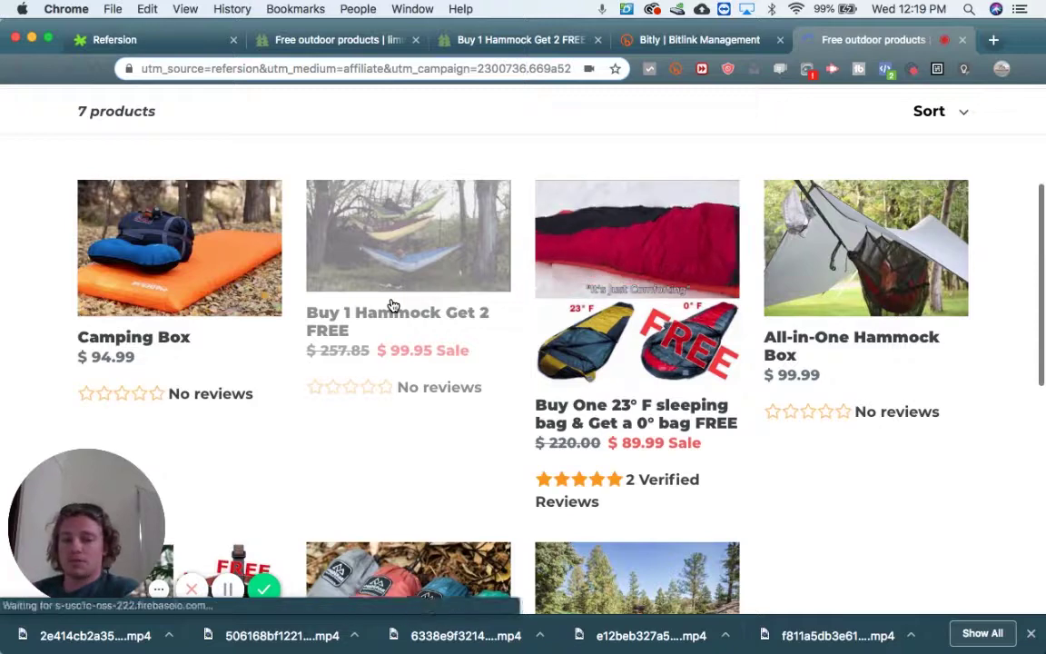
pyautogui.scroll(3, 392, 305)
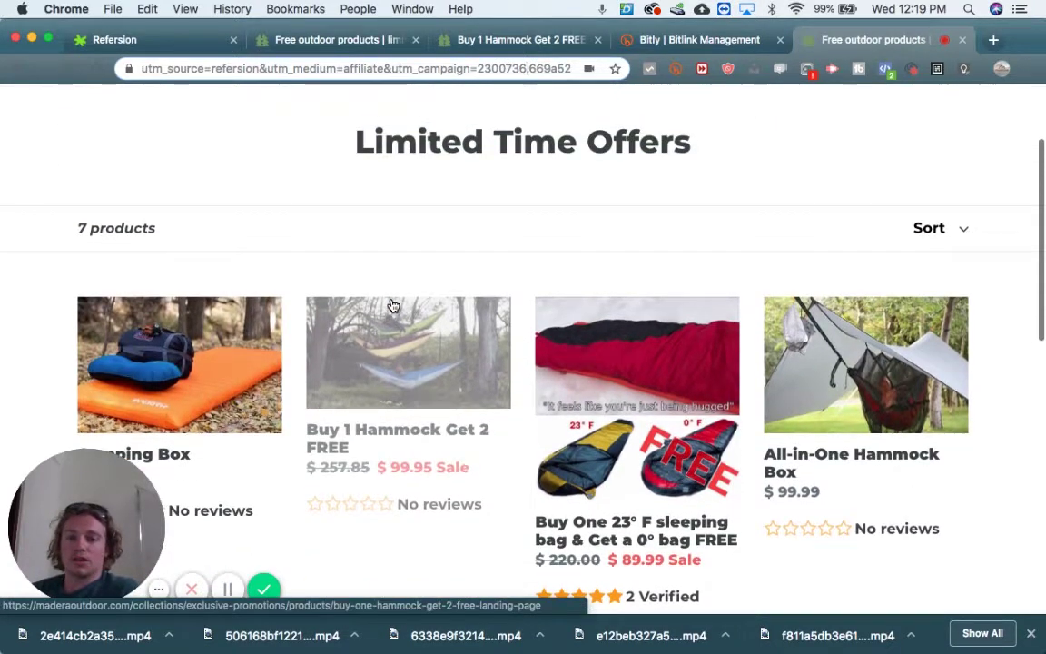
pyautogui.scroll(-3, 528, 299)
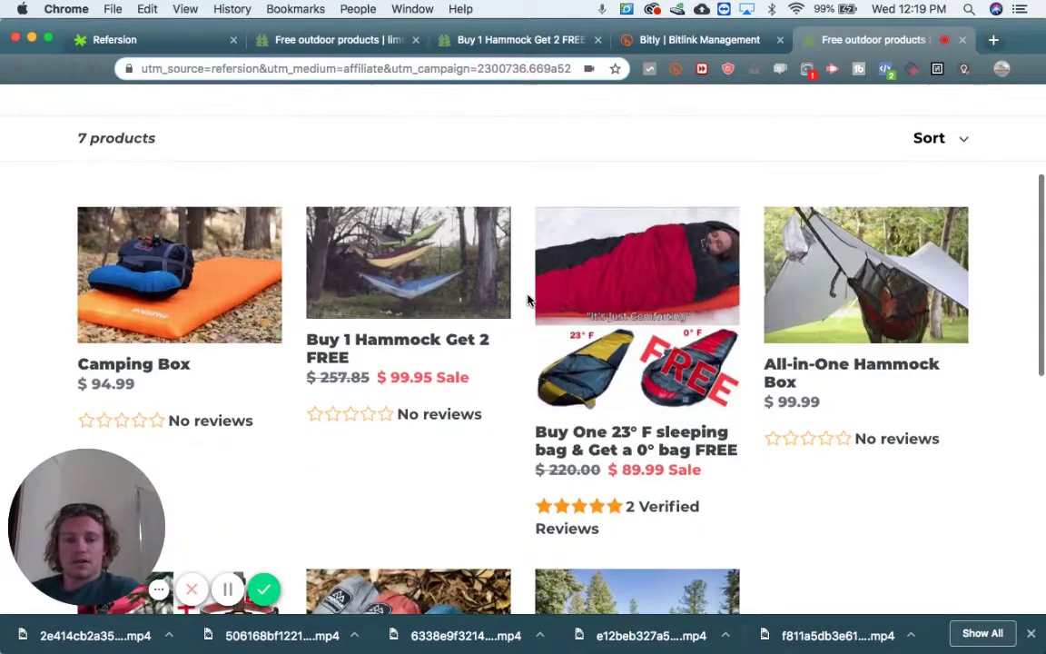
# Shorten the Limited Time Offers affiliate link to bit.ly and select the offers page address.
pyautogui.click(143, 43)
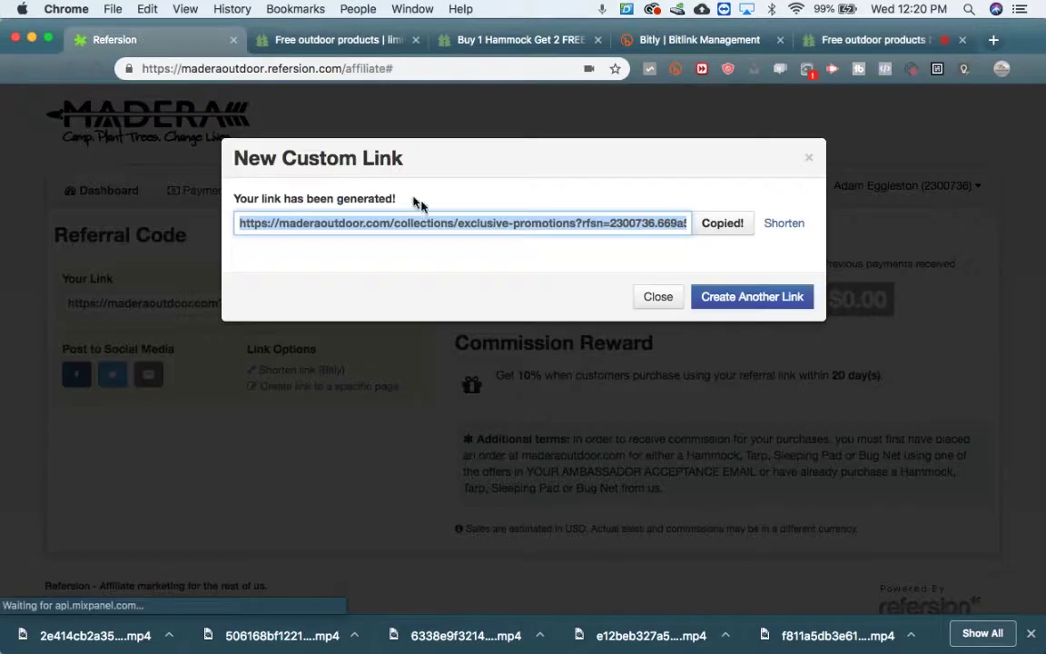
pyautogui.click(782, 223)
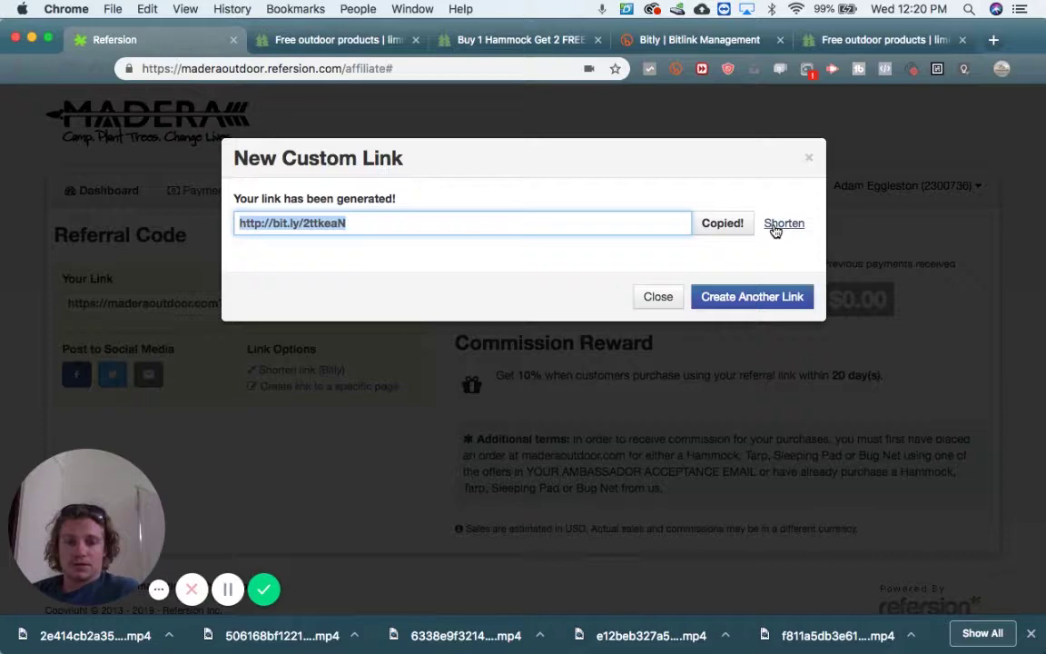
pyautogui.click(832, 47)
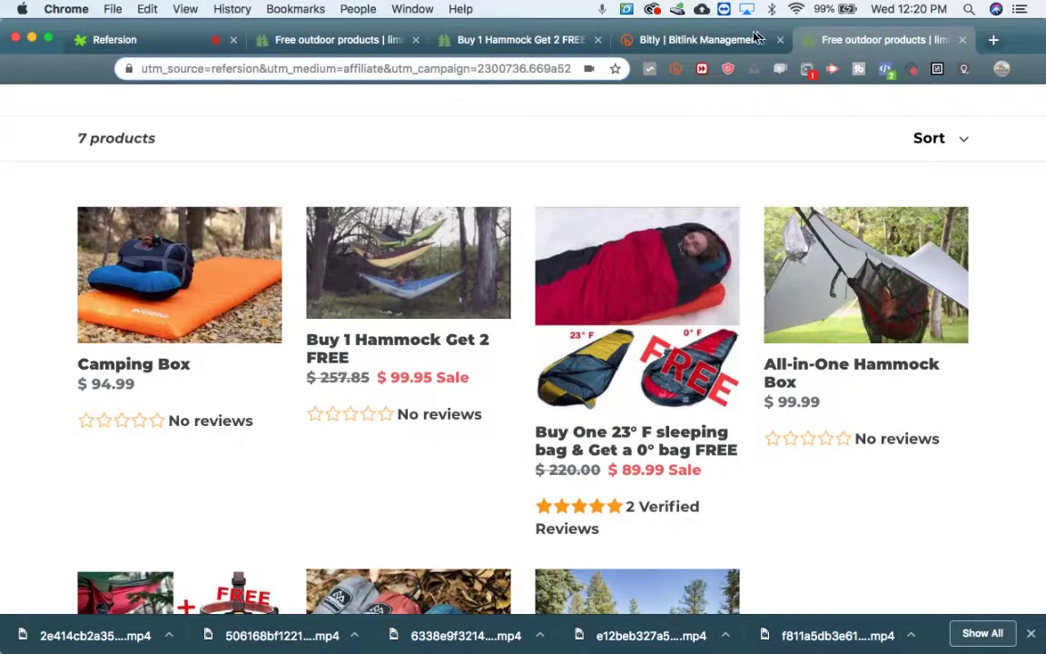
pyautogui.doubleClick(463, 69)
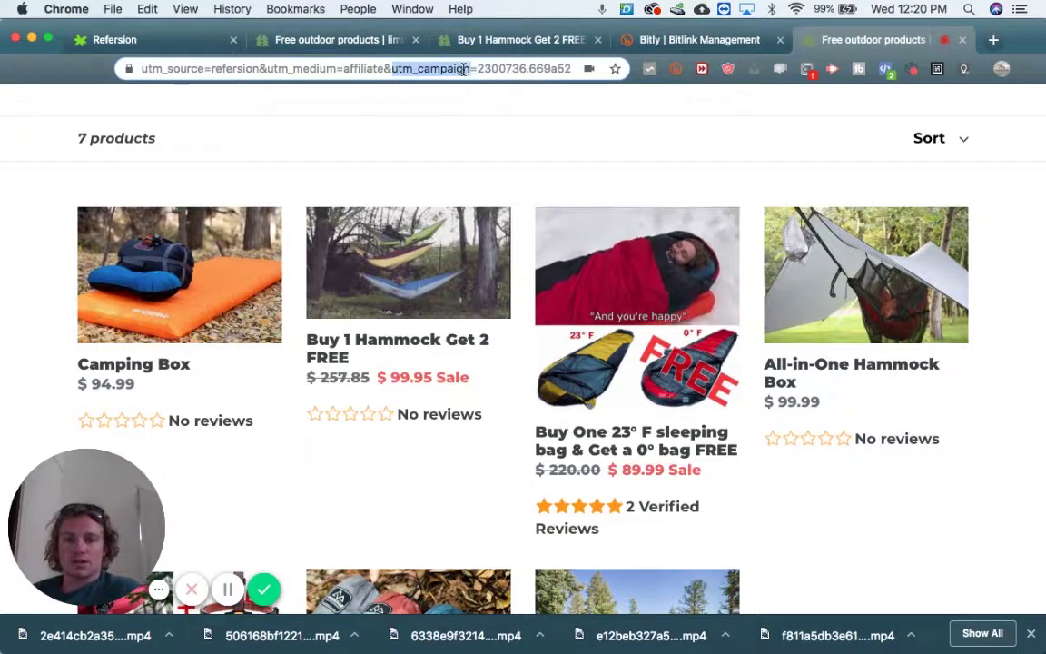
pyautogui.tripleClick(463, 69)
pyautogui.rightClick(465, 69)
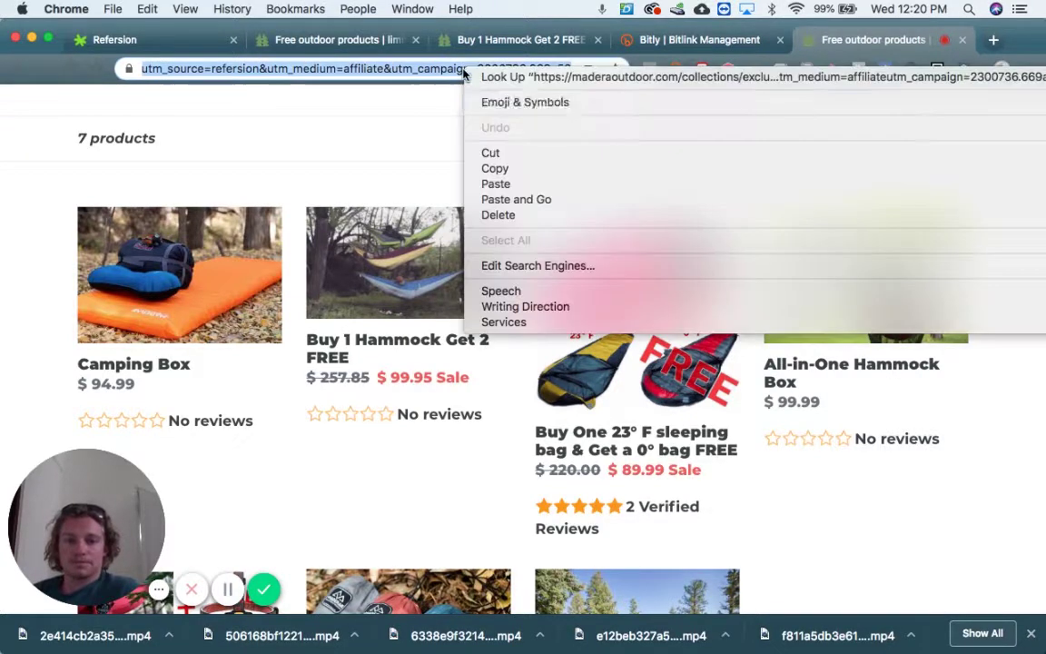
# Paste the copied Limited Time Offers affiliate URL into Bitly to create bit.ly/2WZBdyN.
pyautogui.click(491, 168)
pyautogui.click(659, 41)
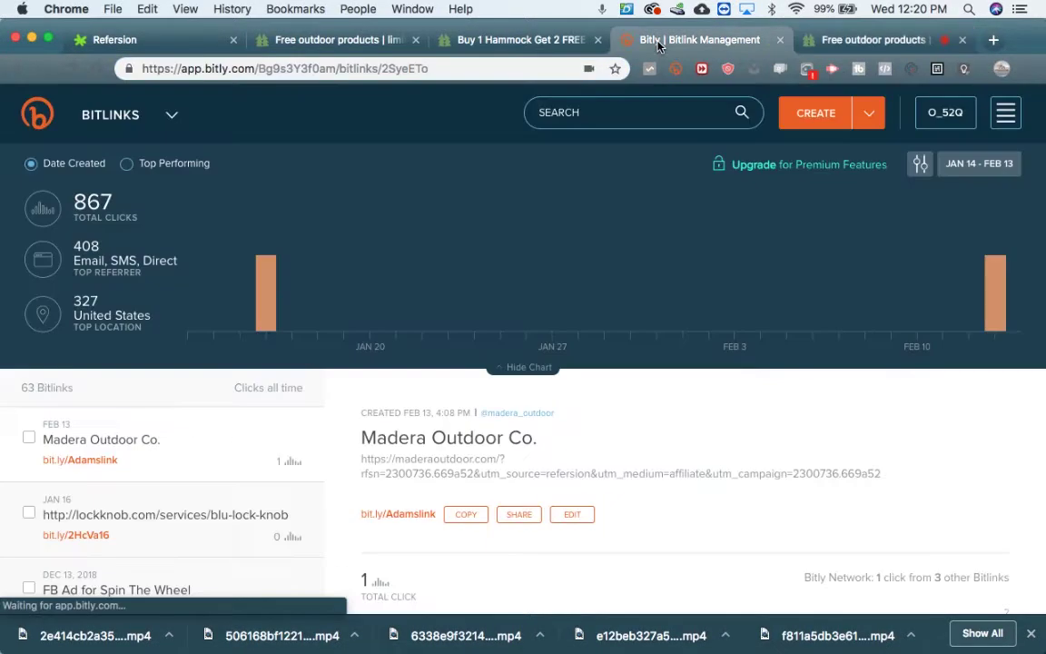
pyautogui.click(807, 120)
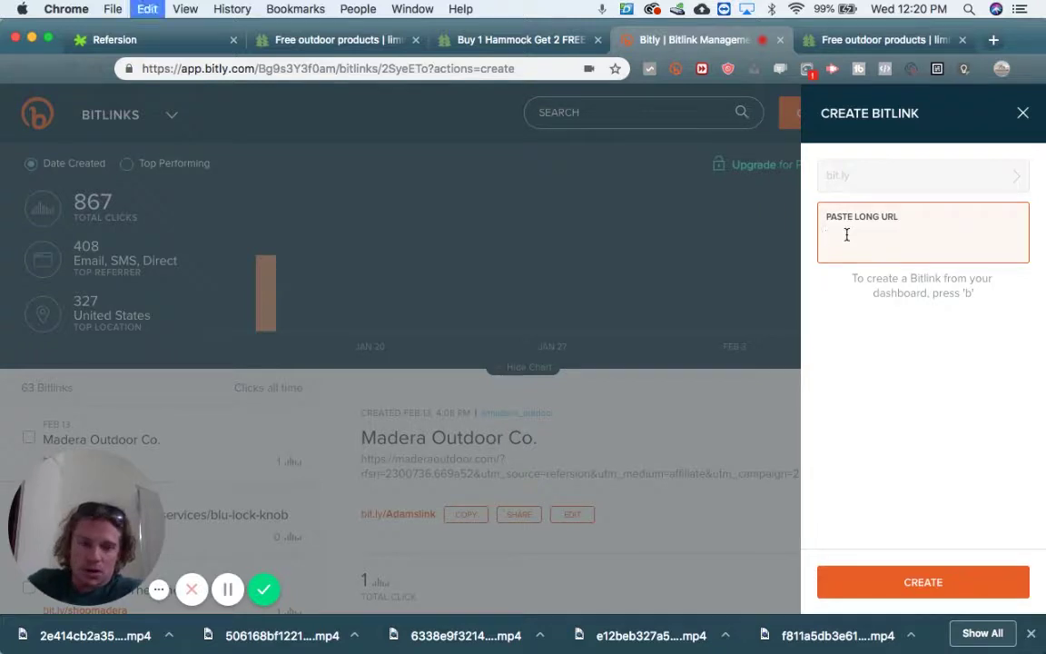
pyautogui.press('super+v')
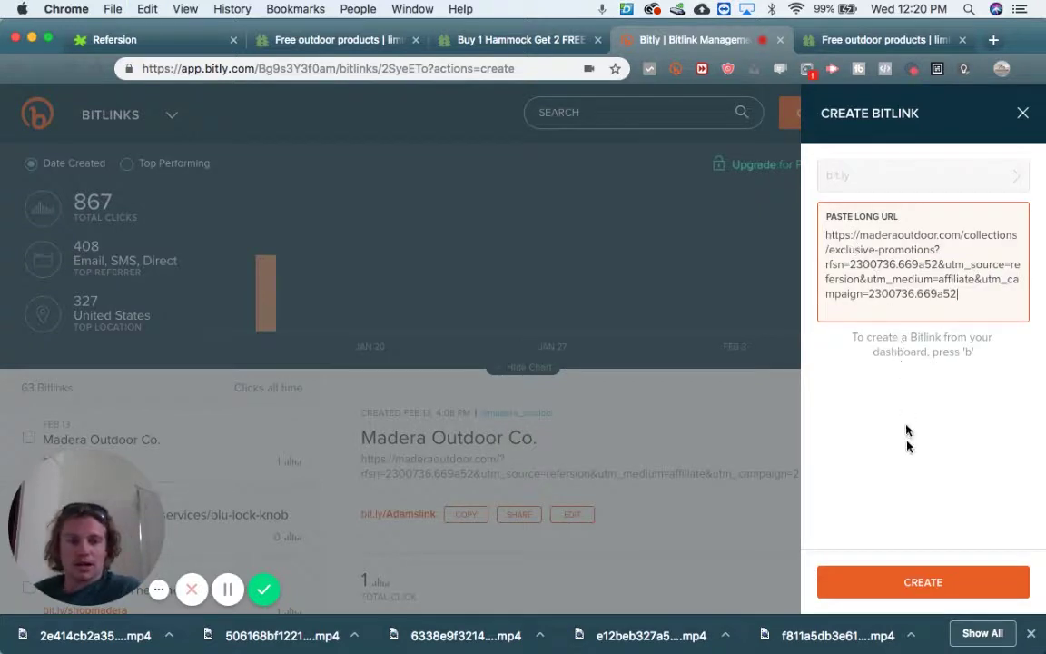
pyautogui.click(900, 586)
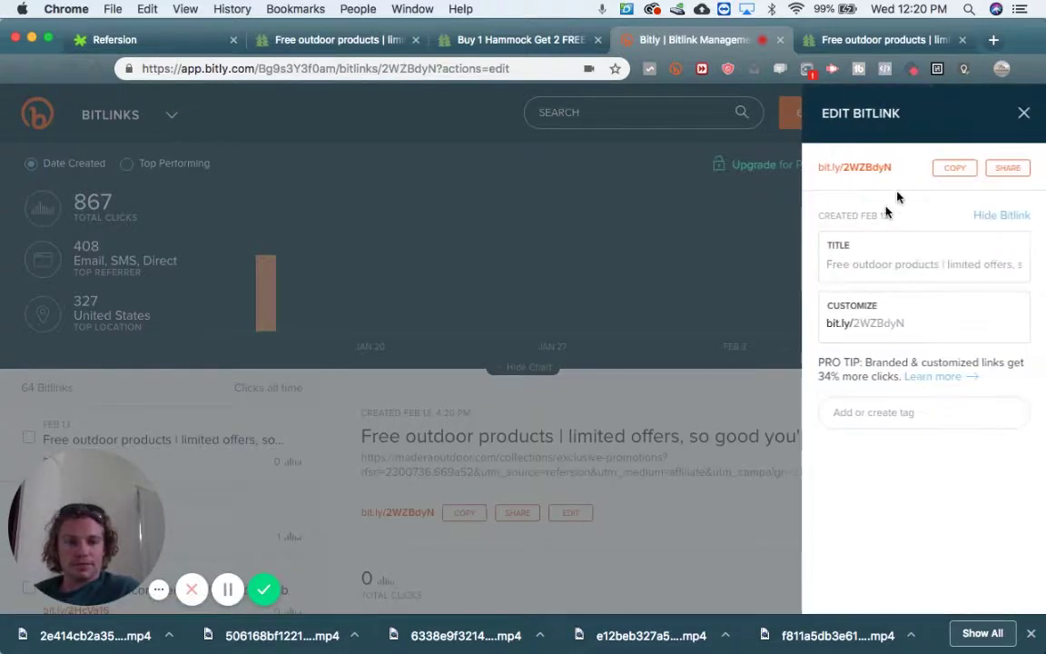
# Set the Bitly link's custom back-half ending in 'offers', save it, and copy the short link.
pyautogui.click(886, 322)
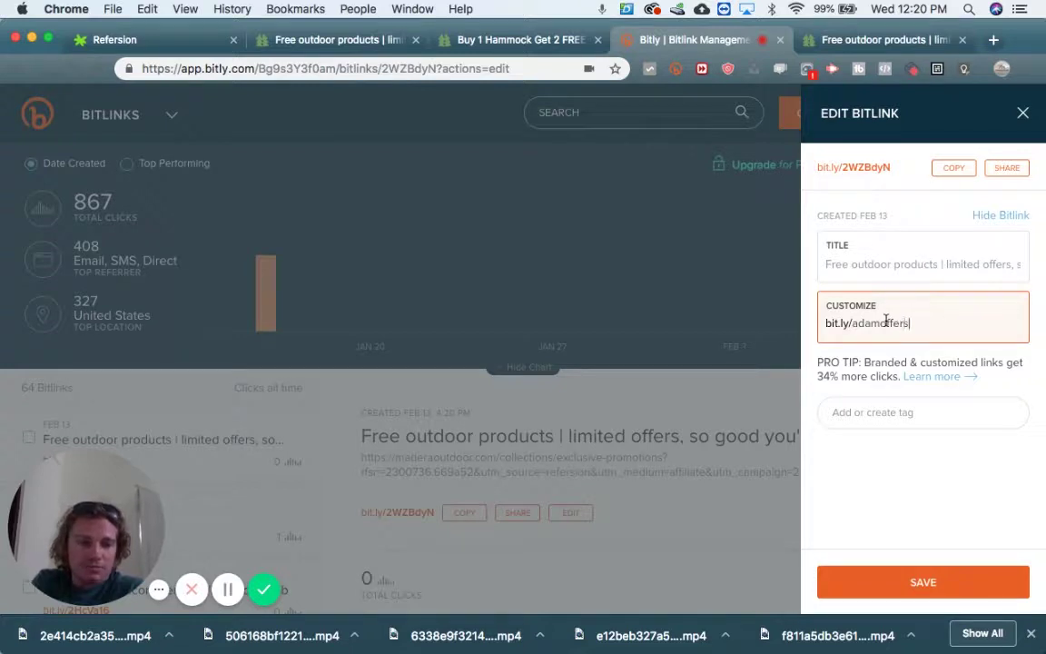
pyautogui.click(932, 587)
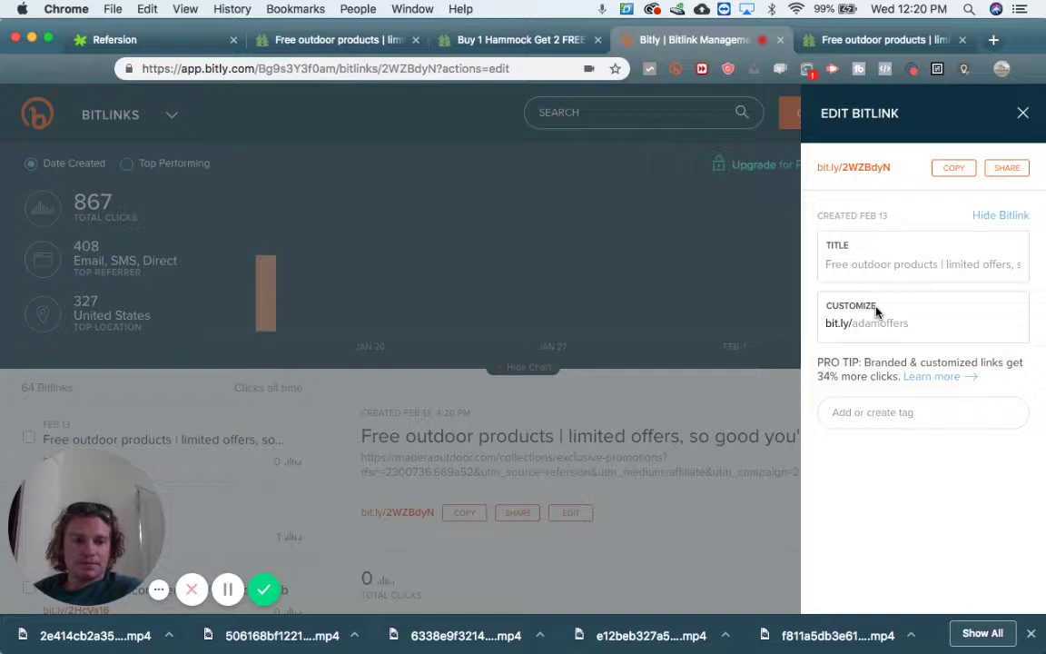
pyautogui.click(953, 172)
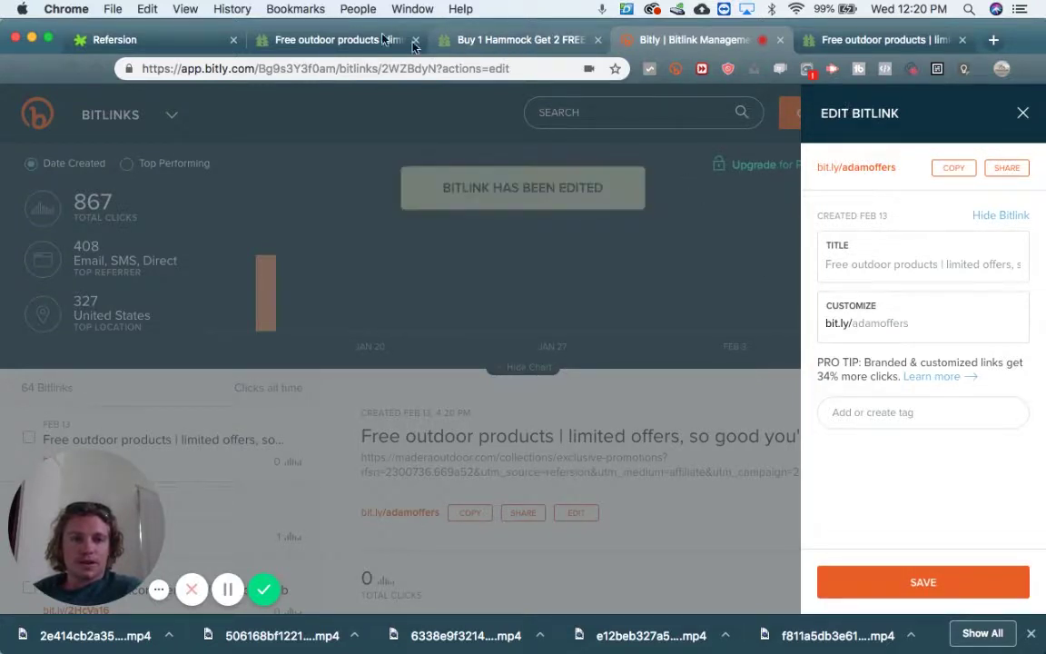
pyautogui.click(989, 41)
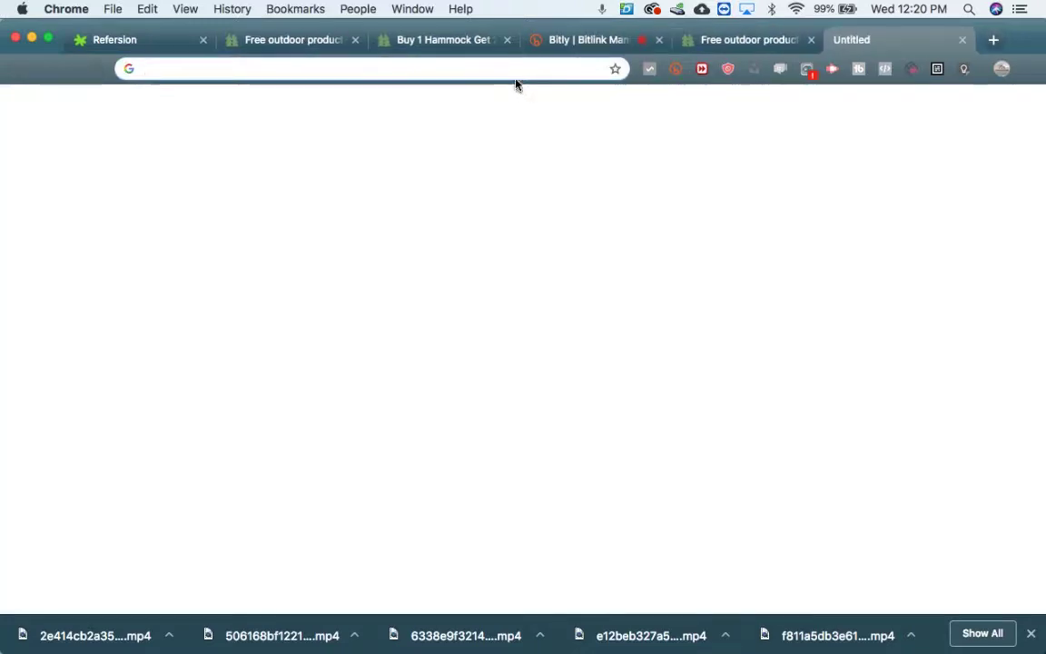
pyautogui.press('super+v')
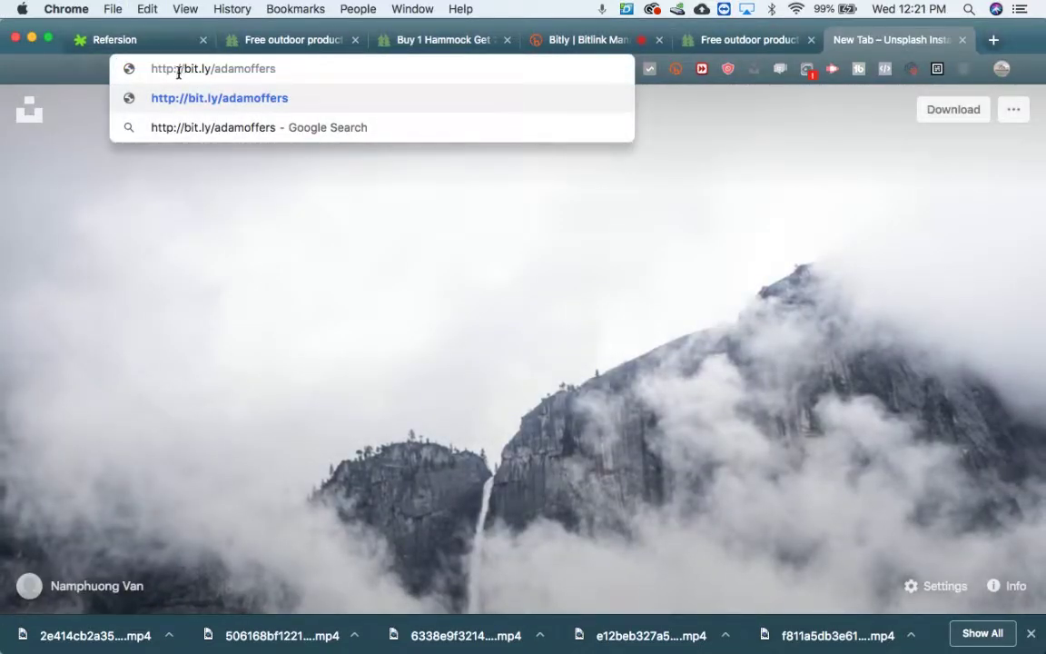
pyautogui.press('BackSpace')
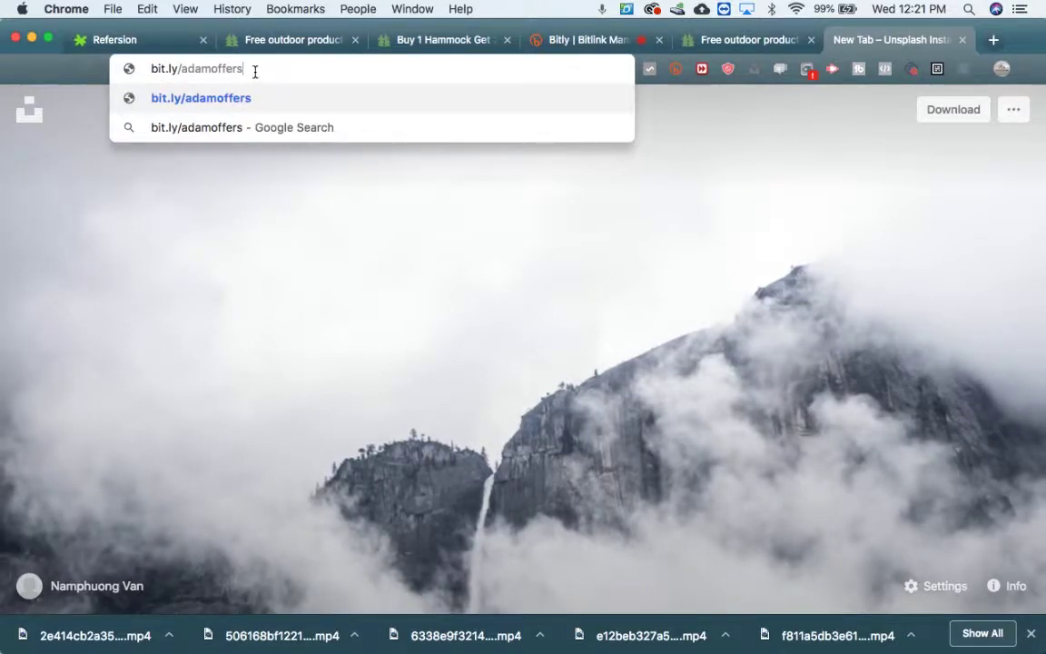
pyautogui.press('Return')
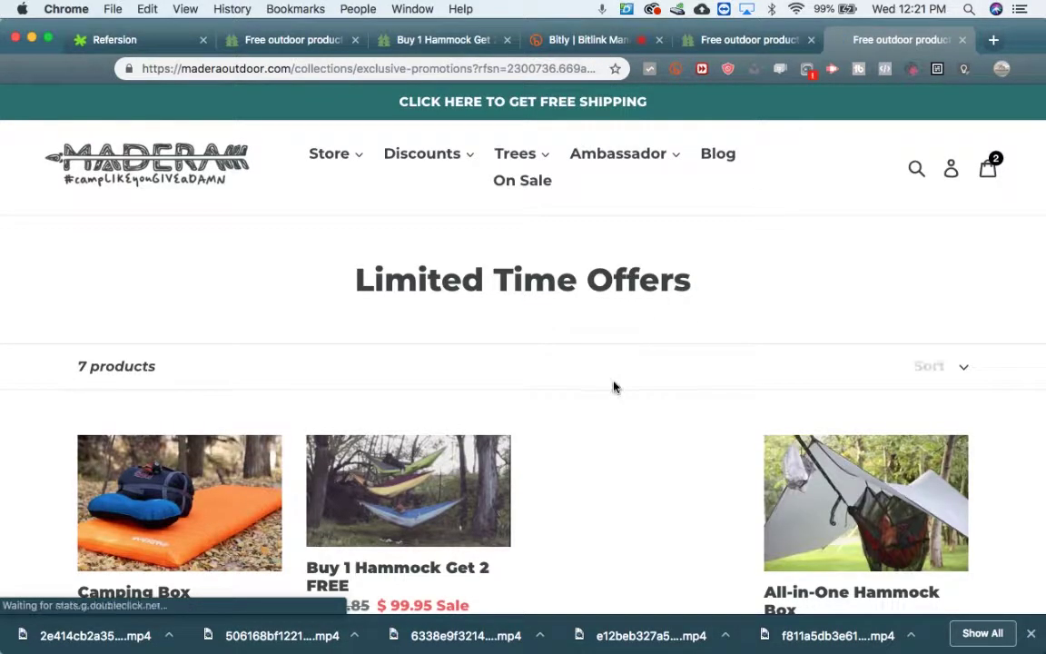
pyautogui.scroll(-2, 614, 388)
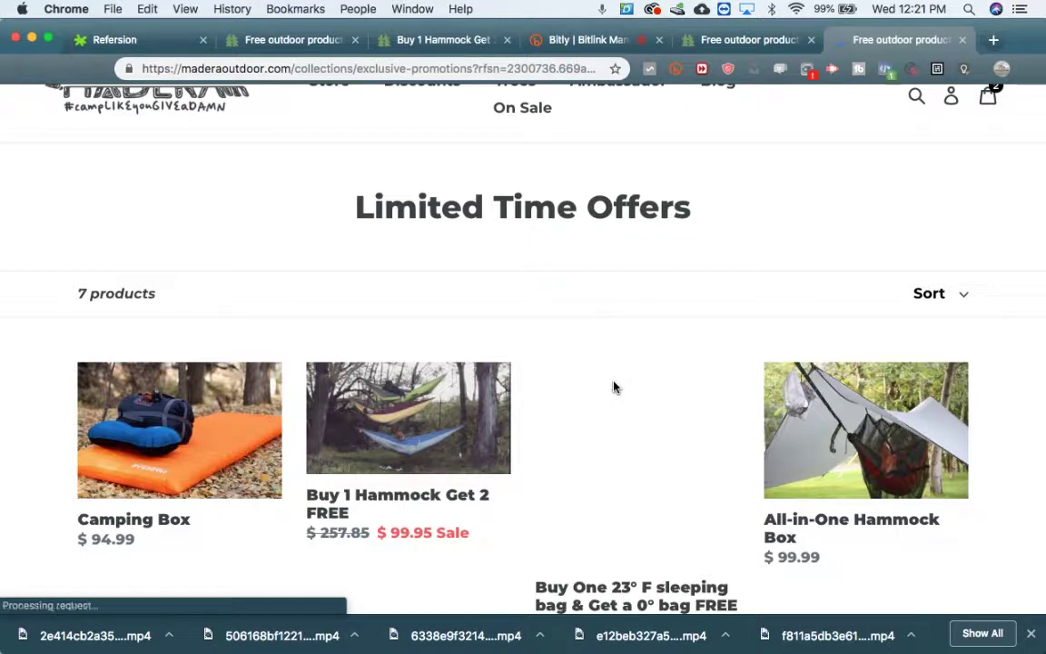
pyautogui.scroll(1, 614, 387)
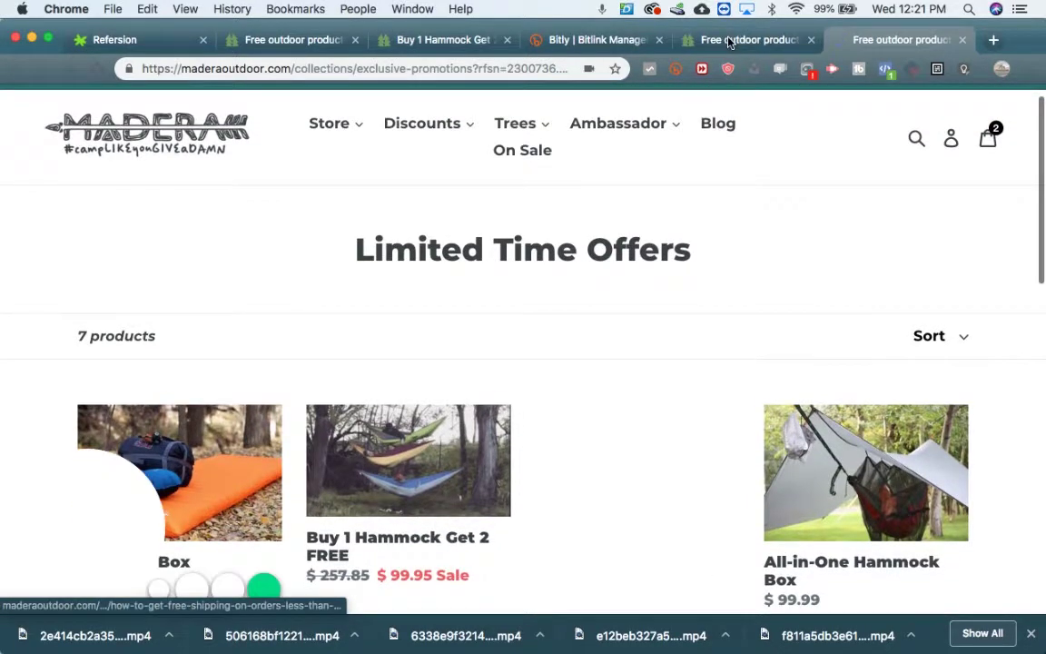
# Copy the Buy 1 Hammock Get 2 FREE page address and go back to Refersion's custom link dialog.
pyautogui.click(320, 43)
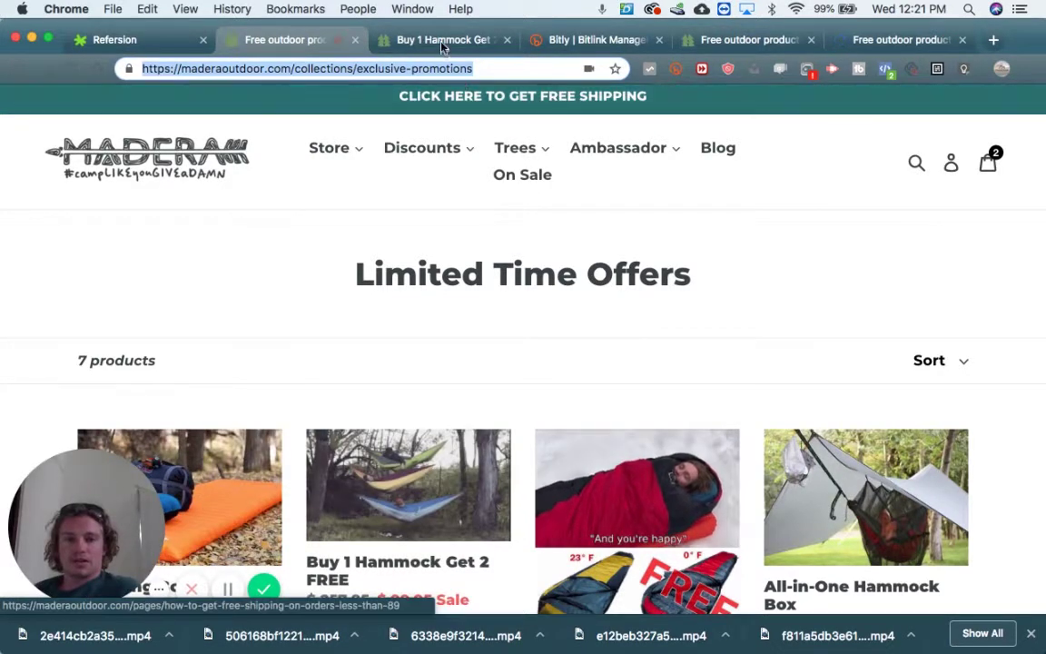
pyautogui.click(441, 42)
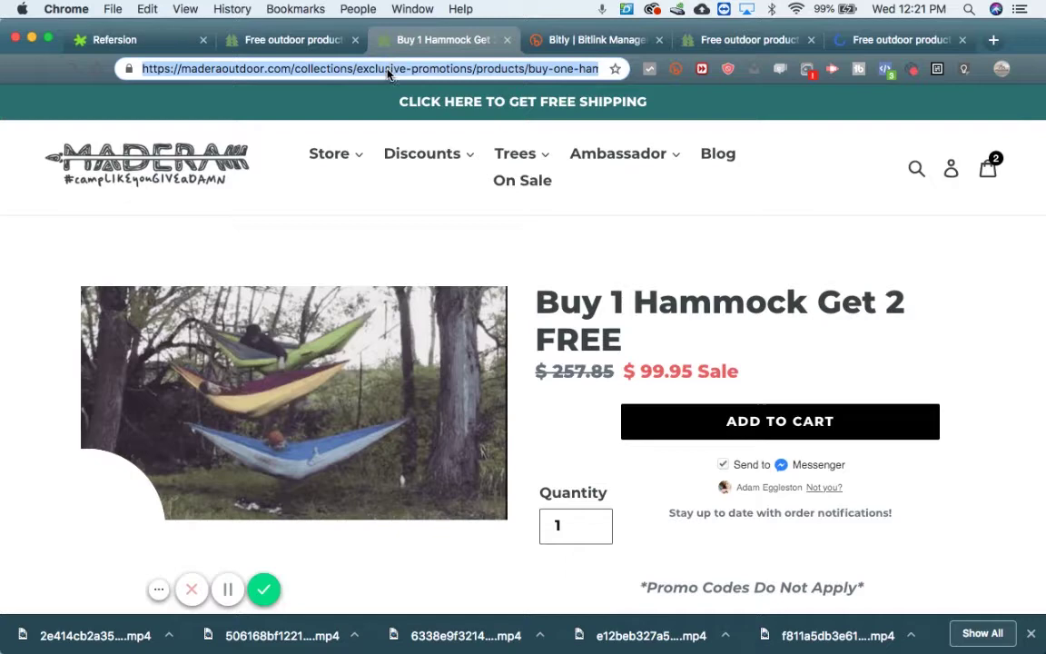
pyautogui.rightClick(388, 73)
pyautogui.click(417, 171)
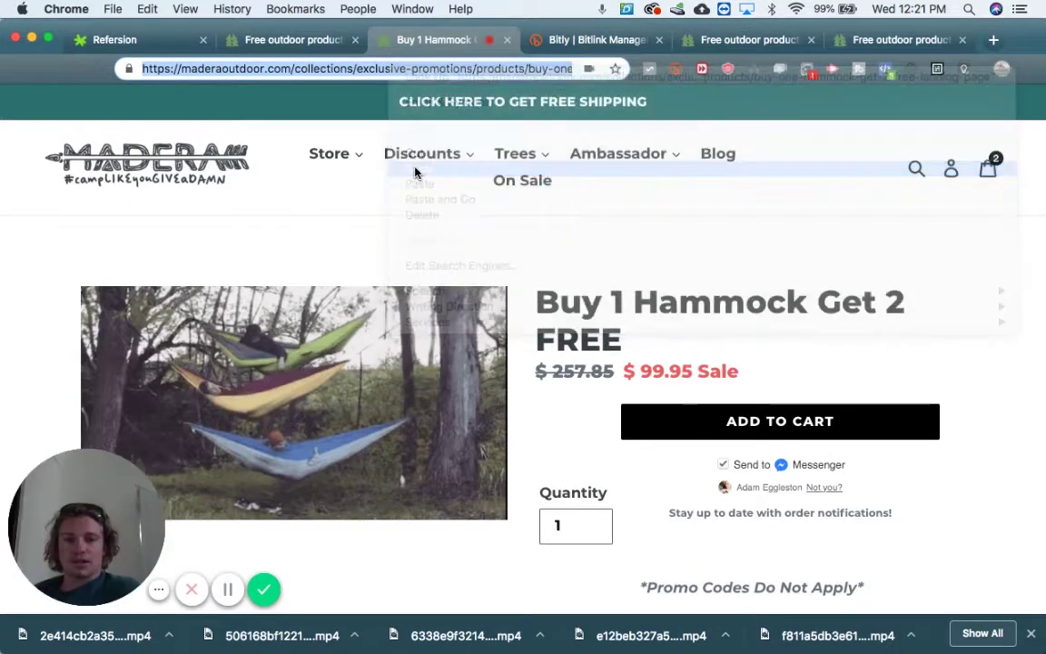
pyautogui.click(143, 39)
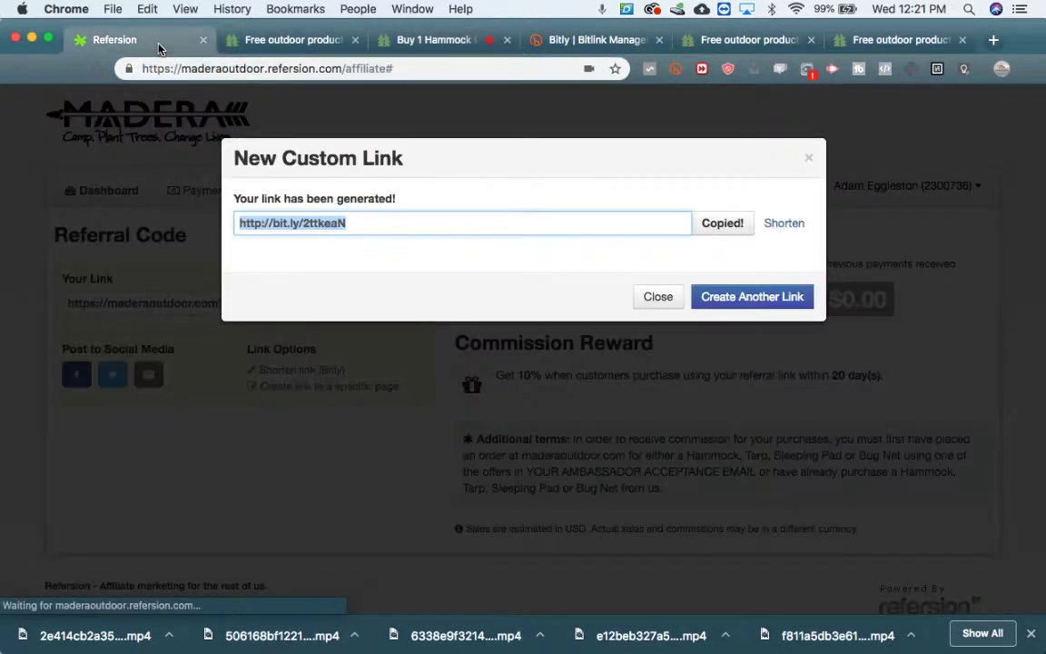
# Create another Refersion custom link pointing to the Buy 1 Hammock Get 2 page and copy it.
pyautogui.click(736, 299)
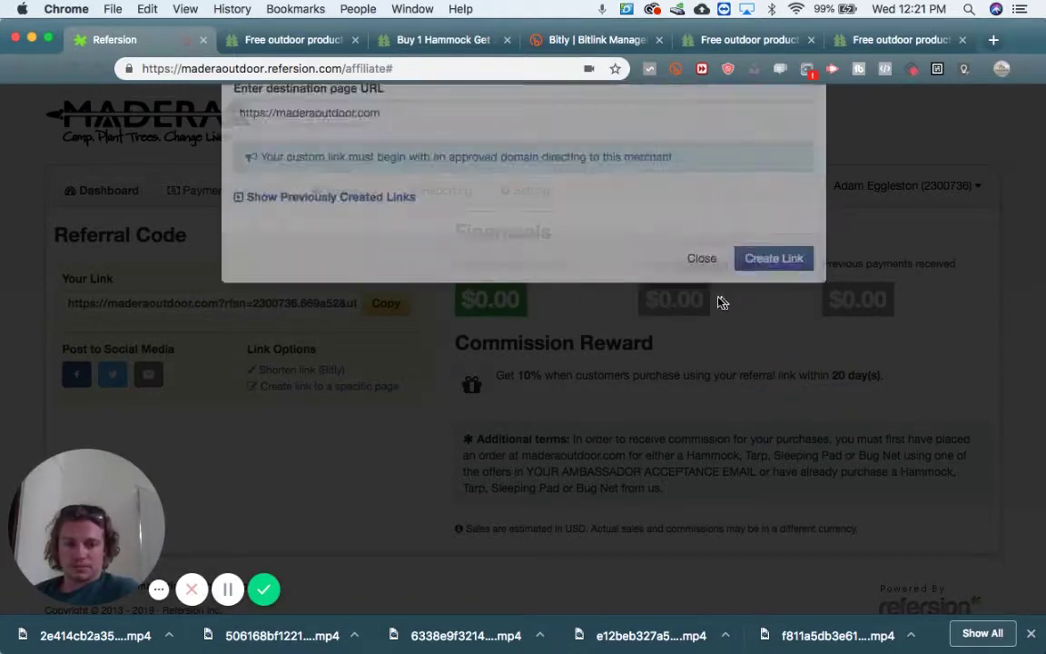
pyautogui.click(373, 229)
pyautogui.press('super+a')
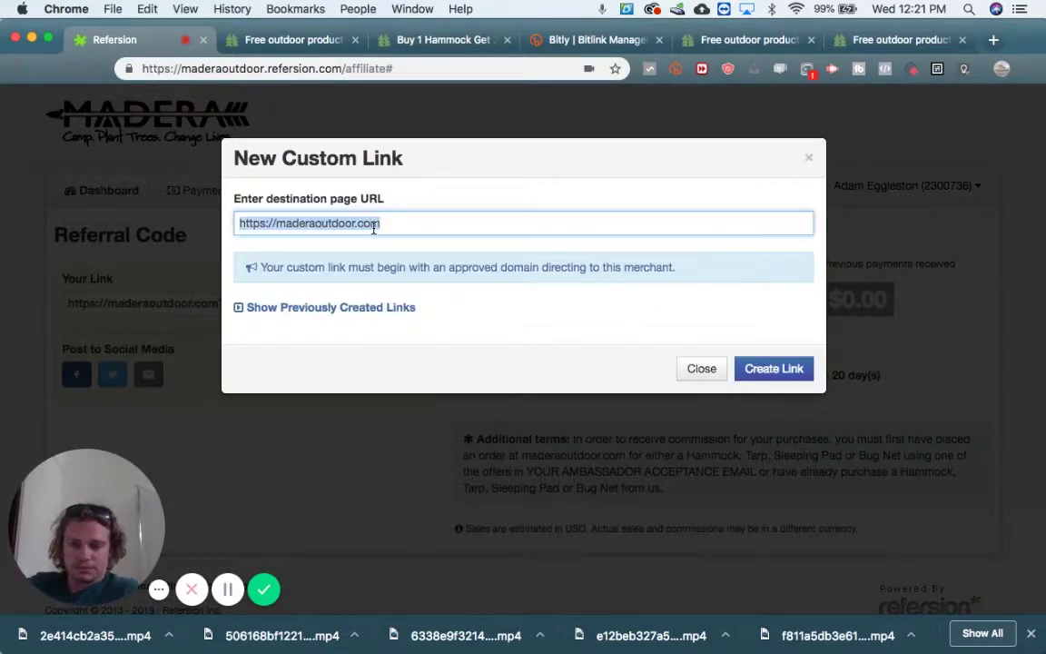
pyautogui.press('super+v')
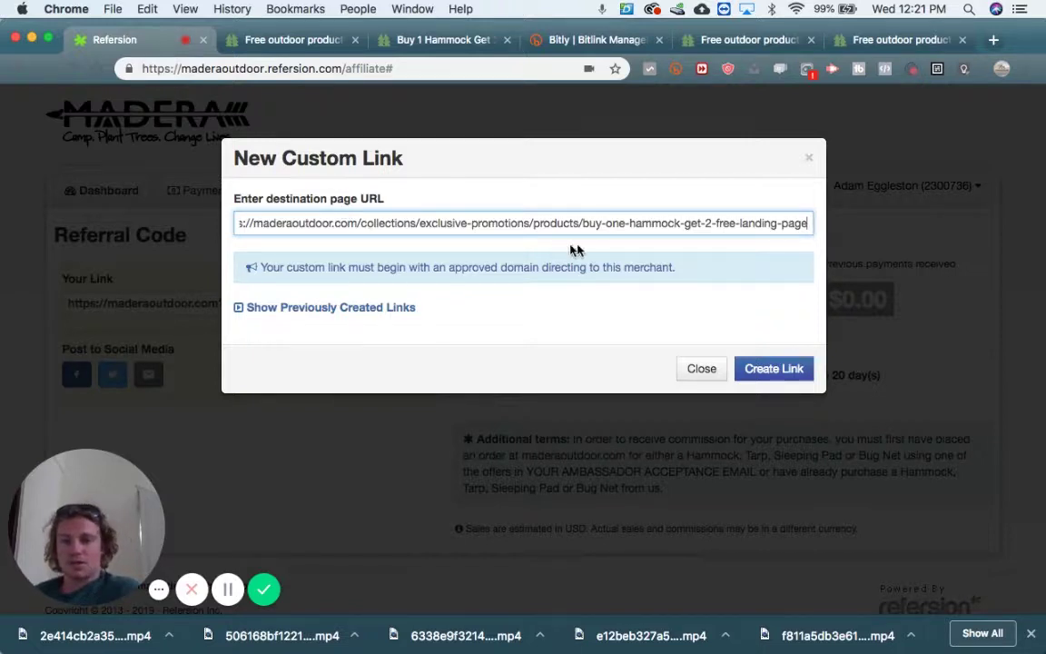
pyautogui.click(771, 372)
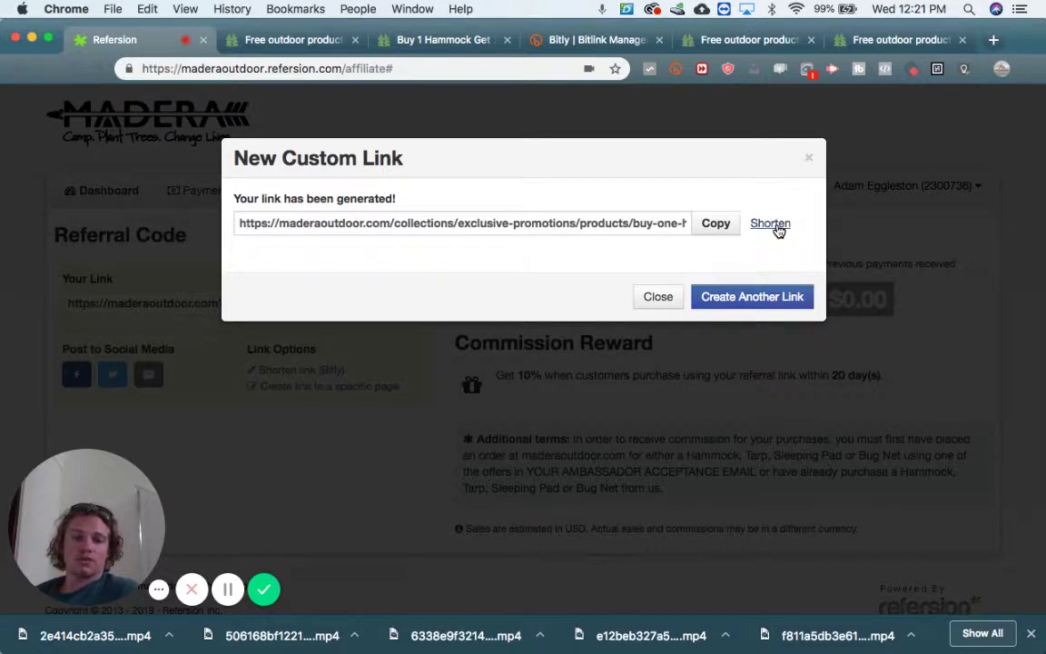
pyautogui.click(726, 226)
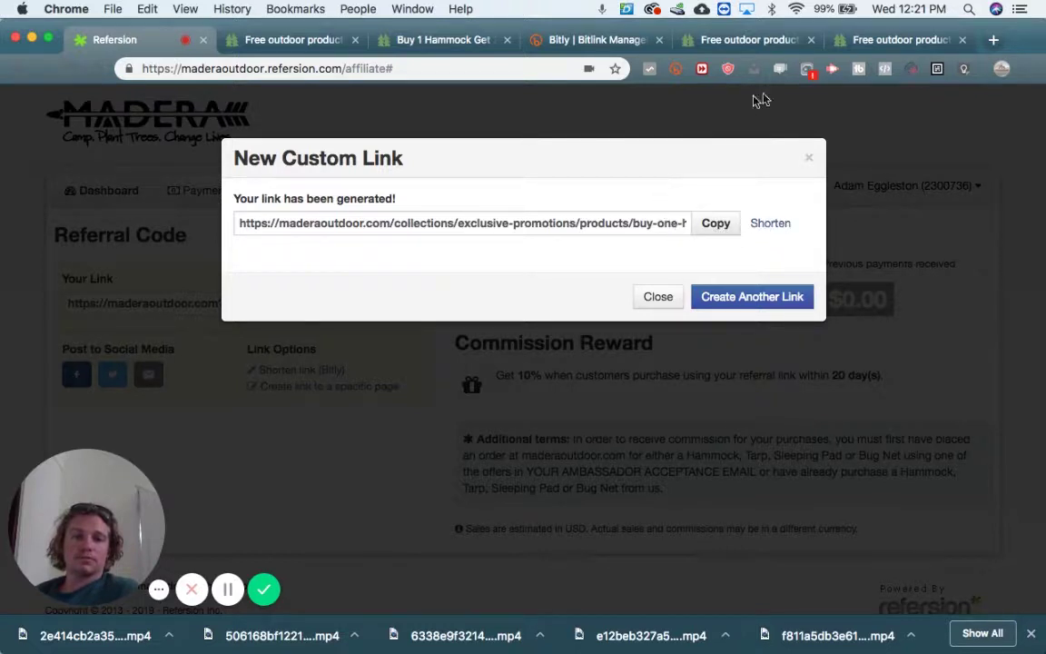
# Shorten the hammock affiliate link to bit.ly/2EaAbIT and copy the short link.
pyautogui.click(558, 38)
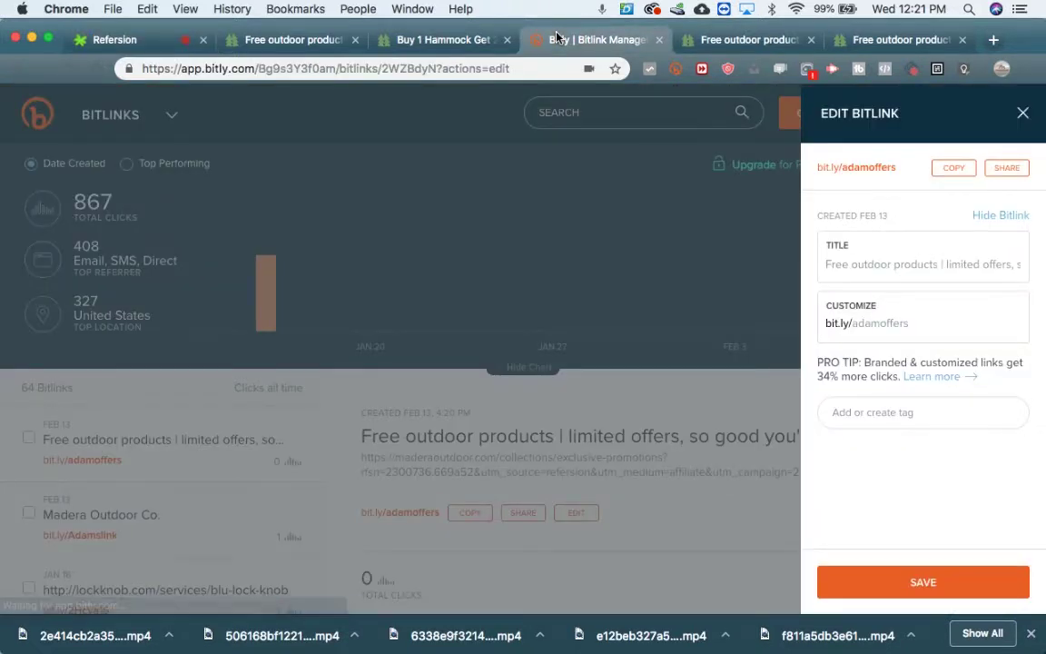
pyautogui.click(295, 41)
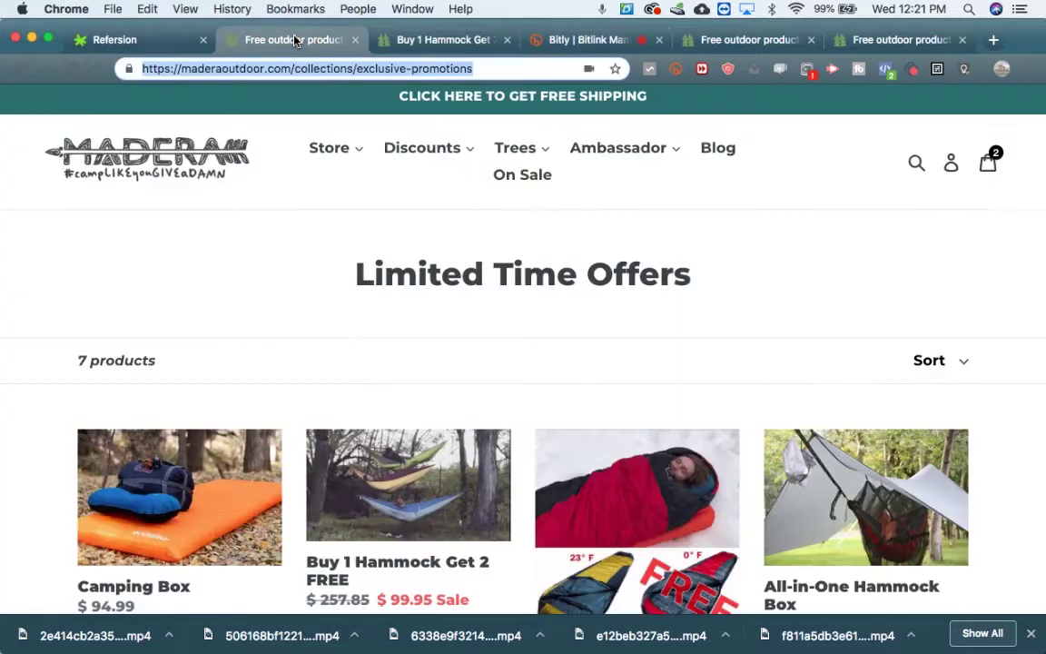
pyautogui.click(129, 40)
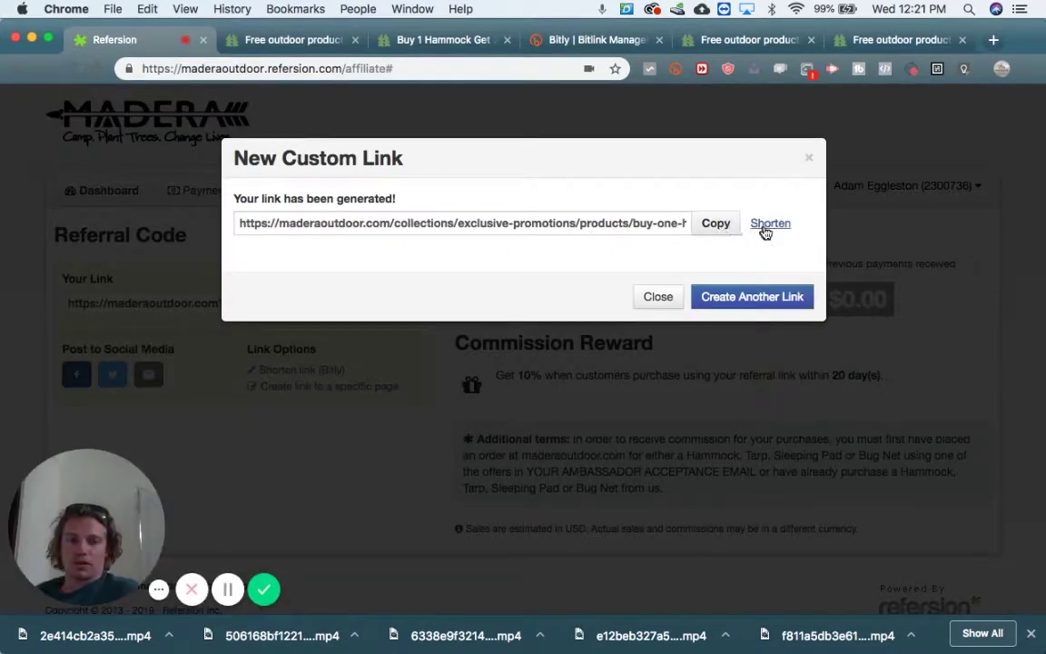
pyautogui.click(767, 226)
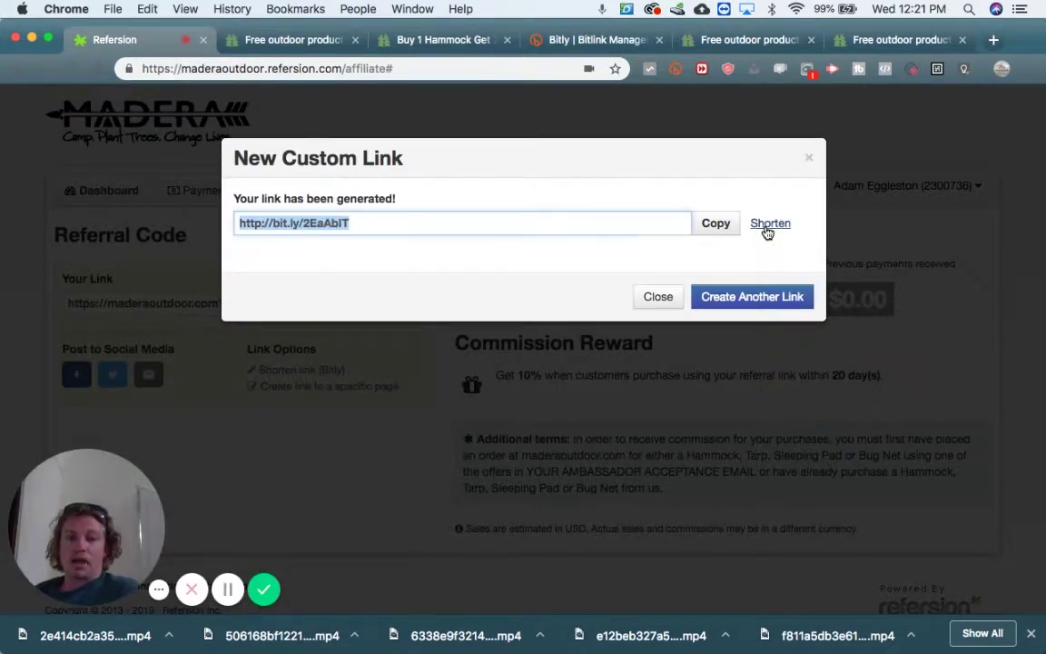
pyautogui.rightClick(318, 227)
pyautogui.click(340, 256)
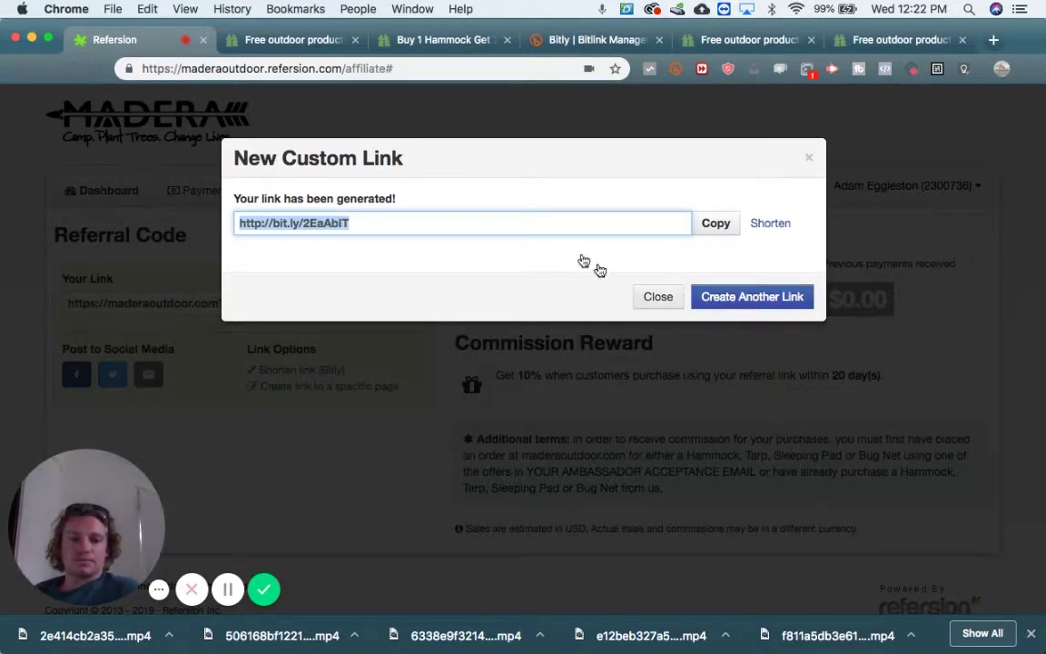
pyautogui.click(913, 39)
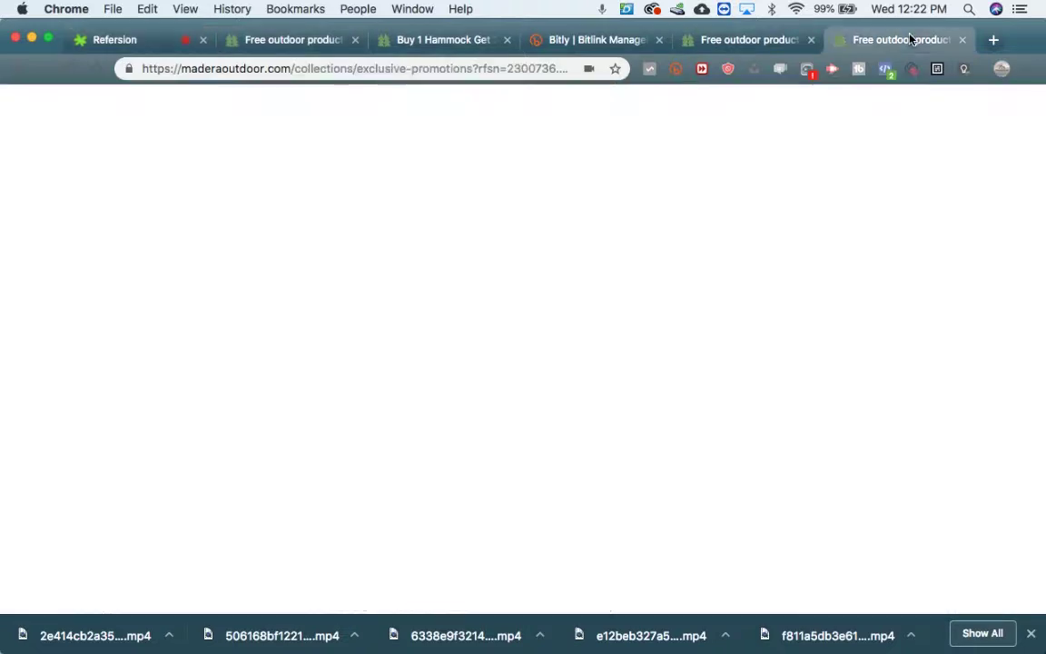
# Verify bit.ly/2EaAbIT opens the Buy 1 Hammock Get 2 FREE page, then close Refersion's New Custom Link dialog.
pyautogui.click(506, 69)
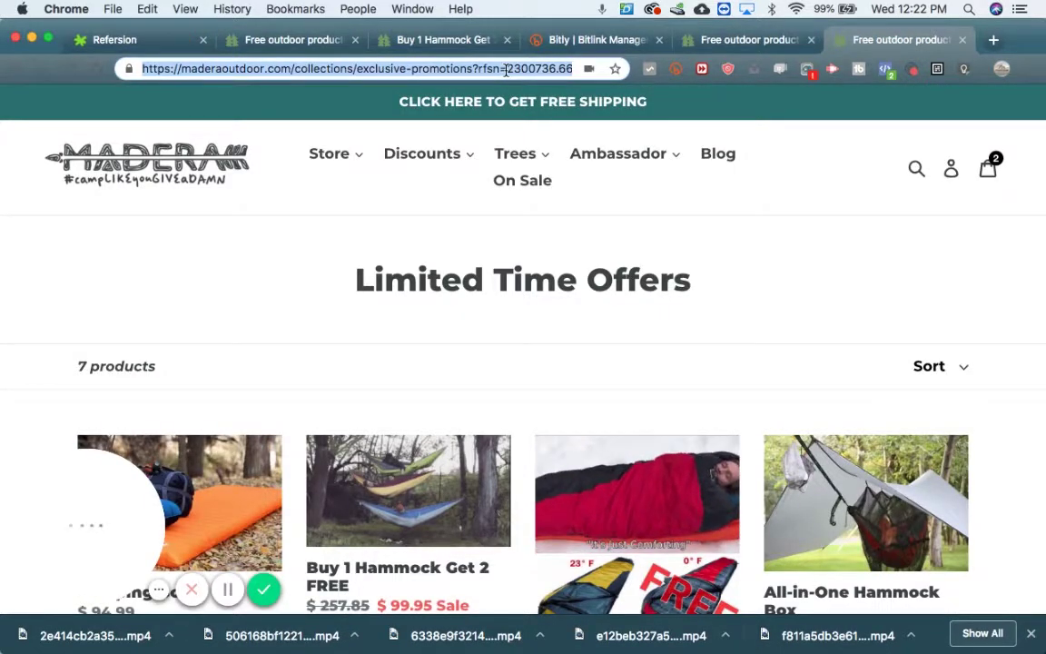
pyautogui.press('super+v')
pyautogui.press('Return')
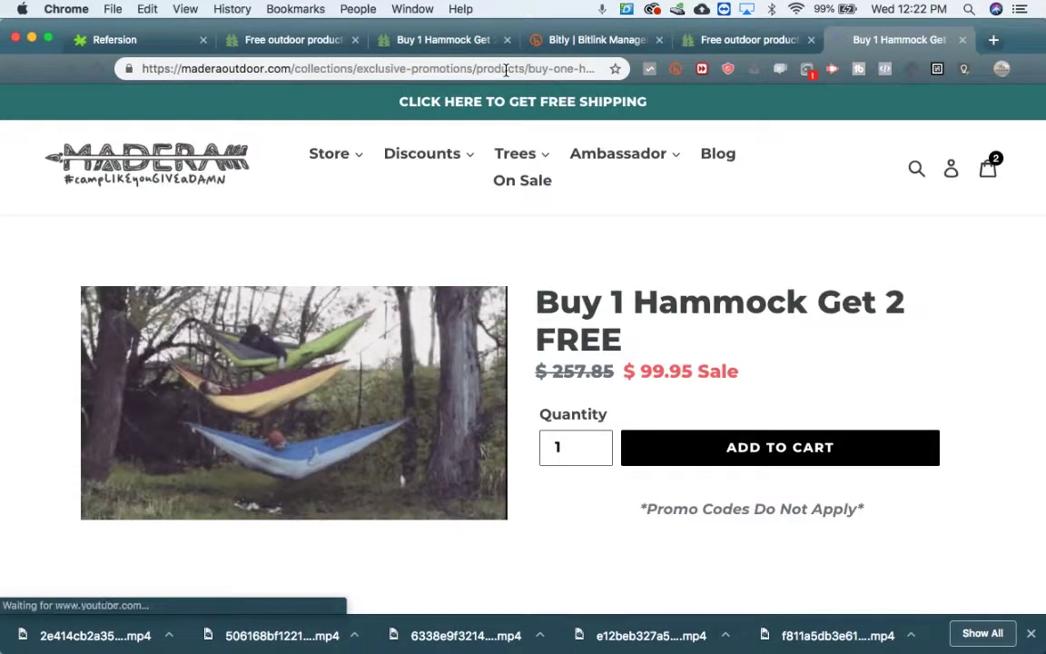
pyautogui.click(135, 43)
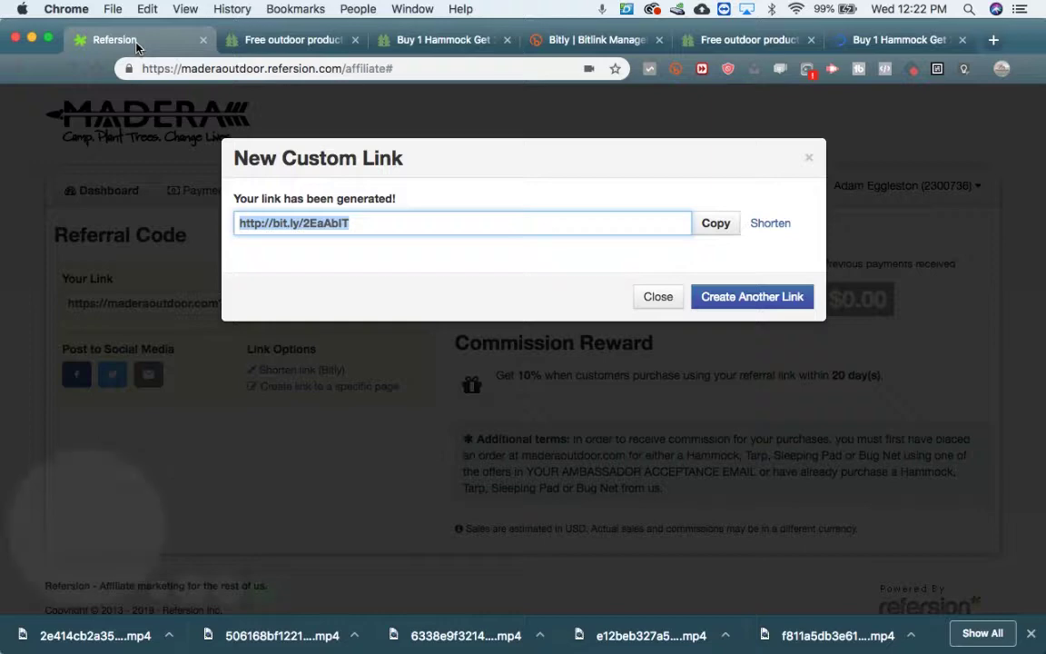
pyautogui.click(660, 299)
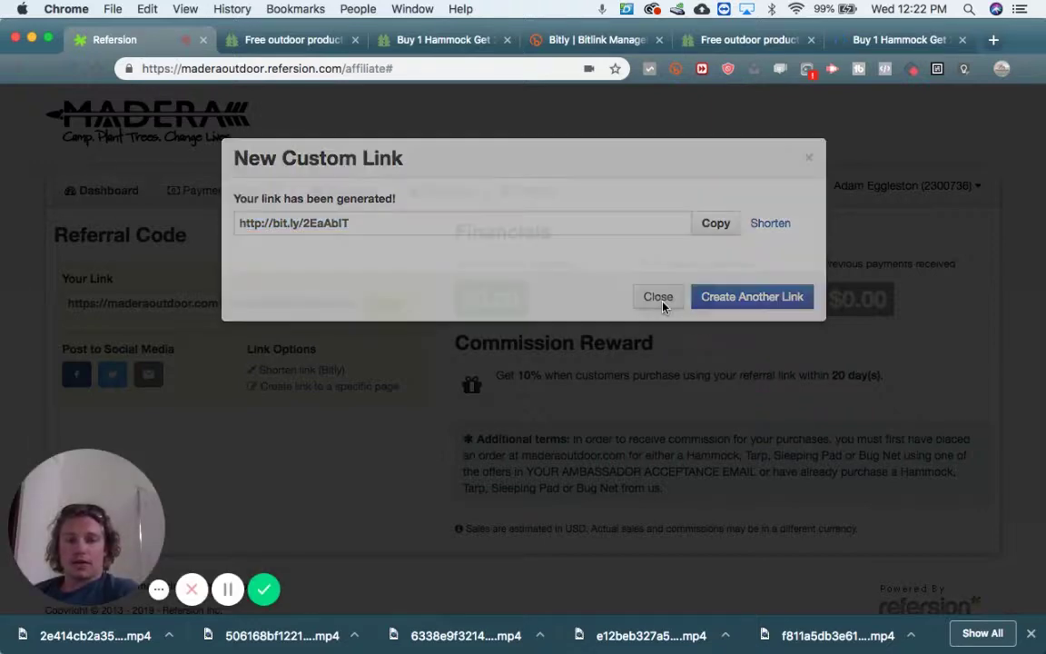